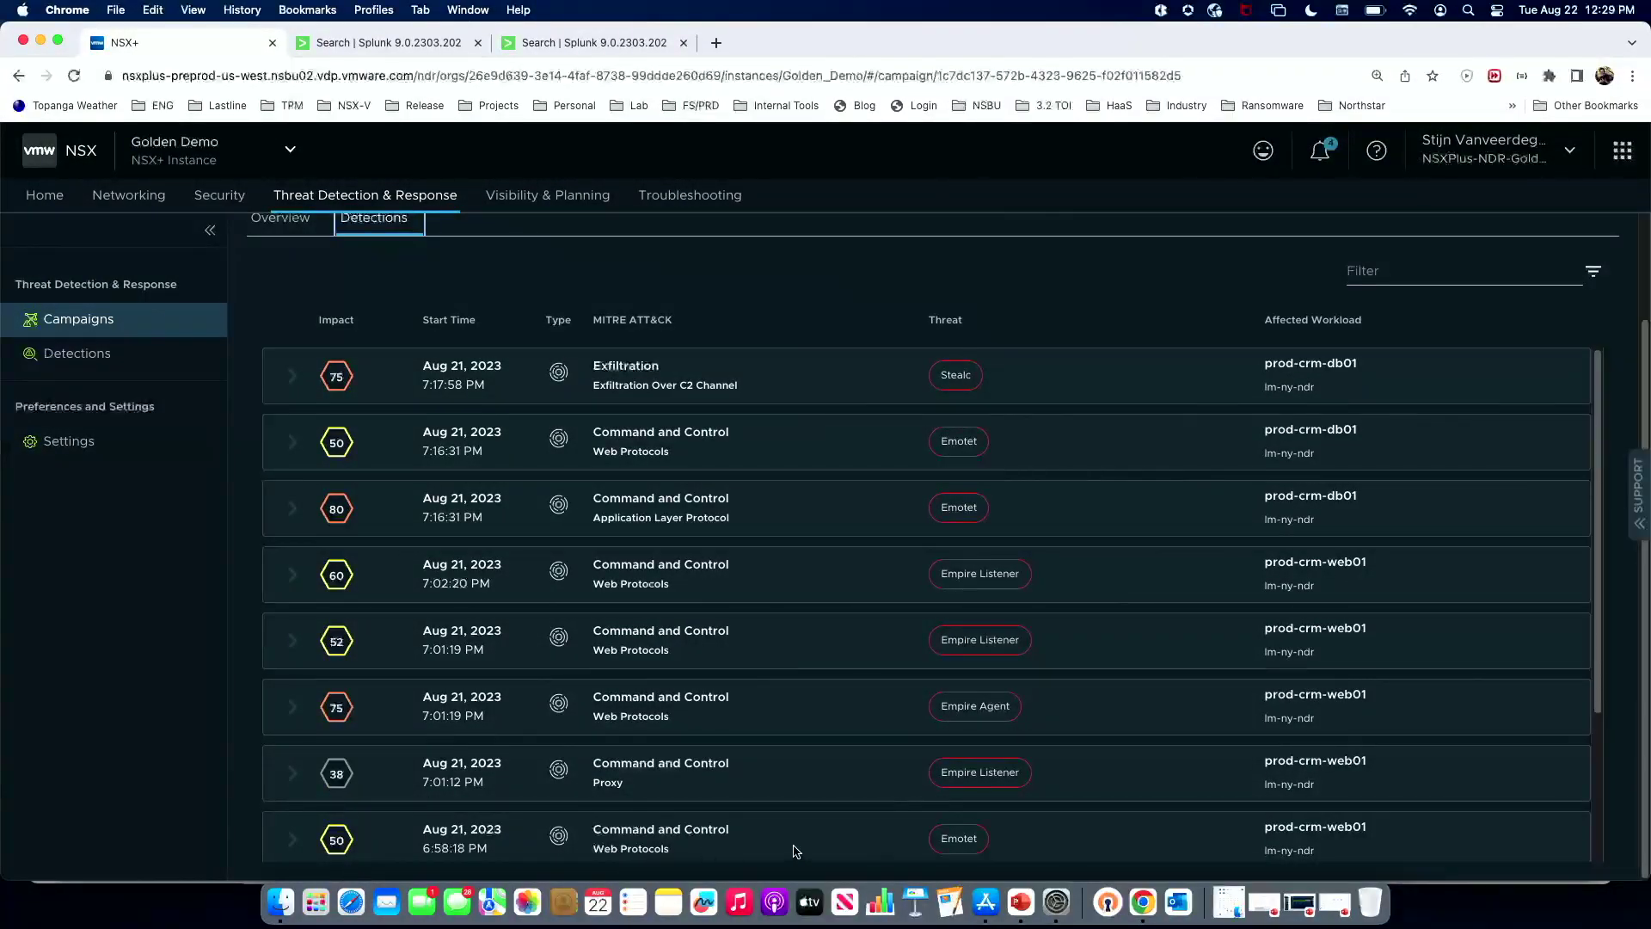
# Expand the Remote Task Scheduling detection on VDI-1 and examine its severity, source and destination
pyautogui.tripleClick(735, 835)
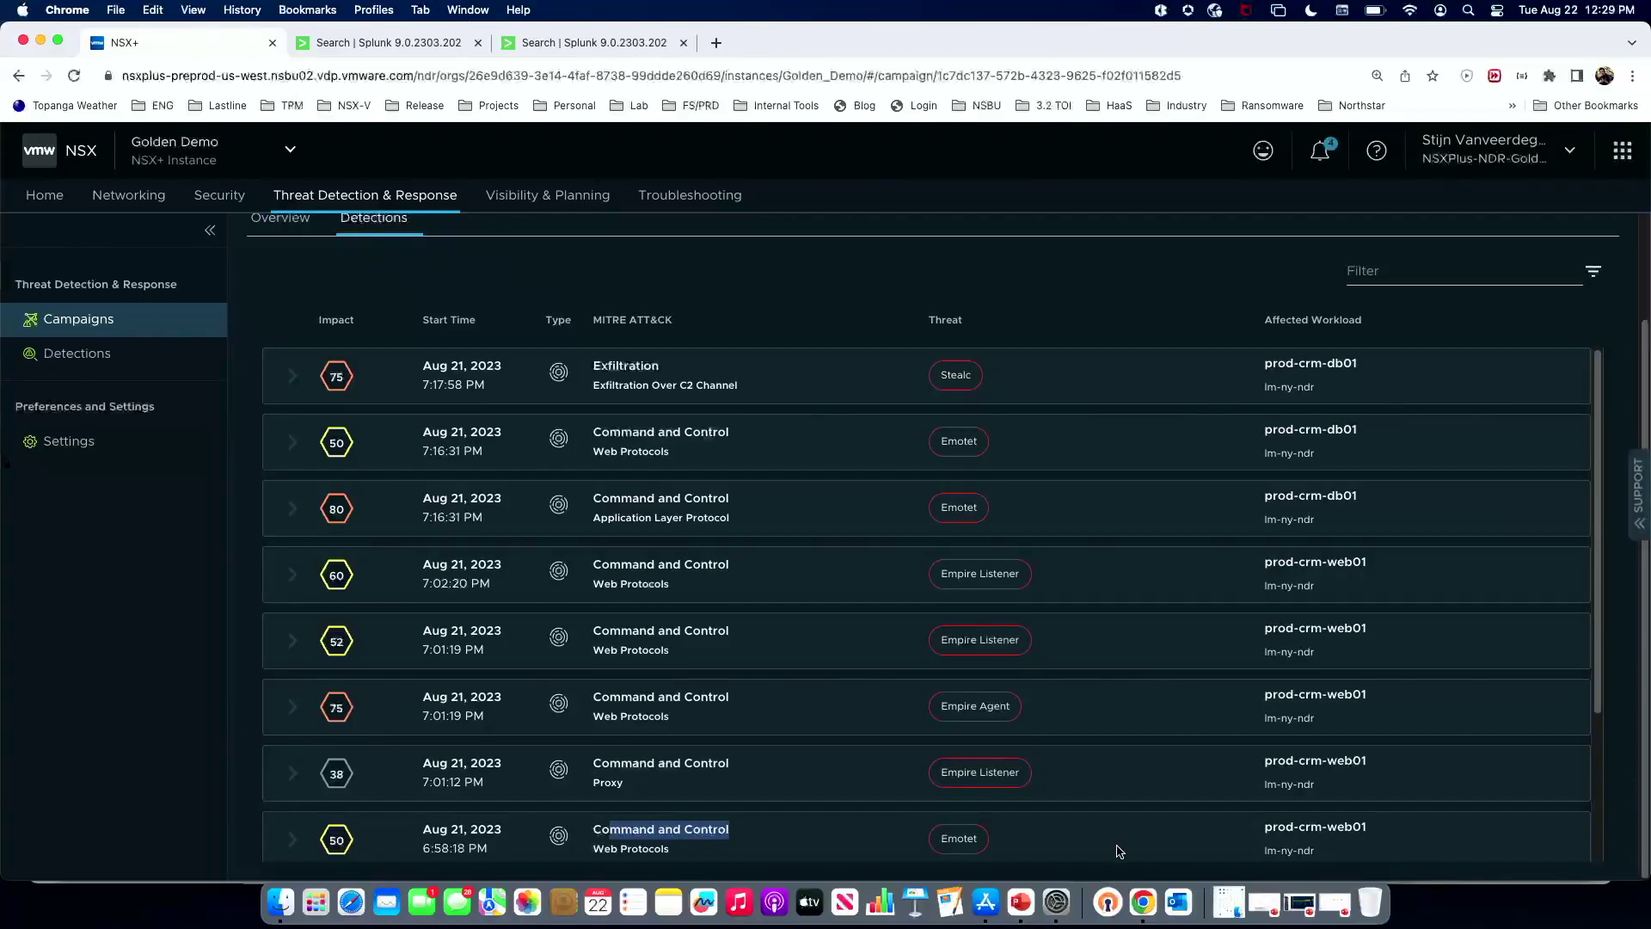
pyautogui.scroll(-3, 1562, 695)
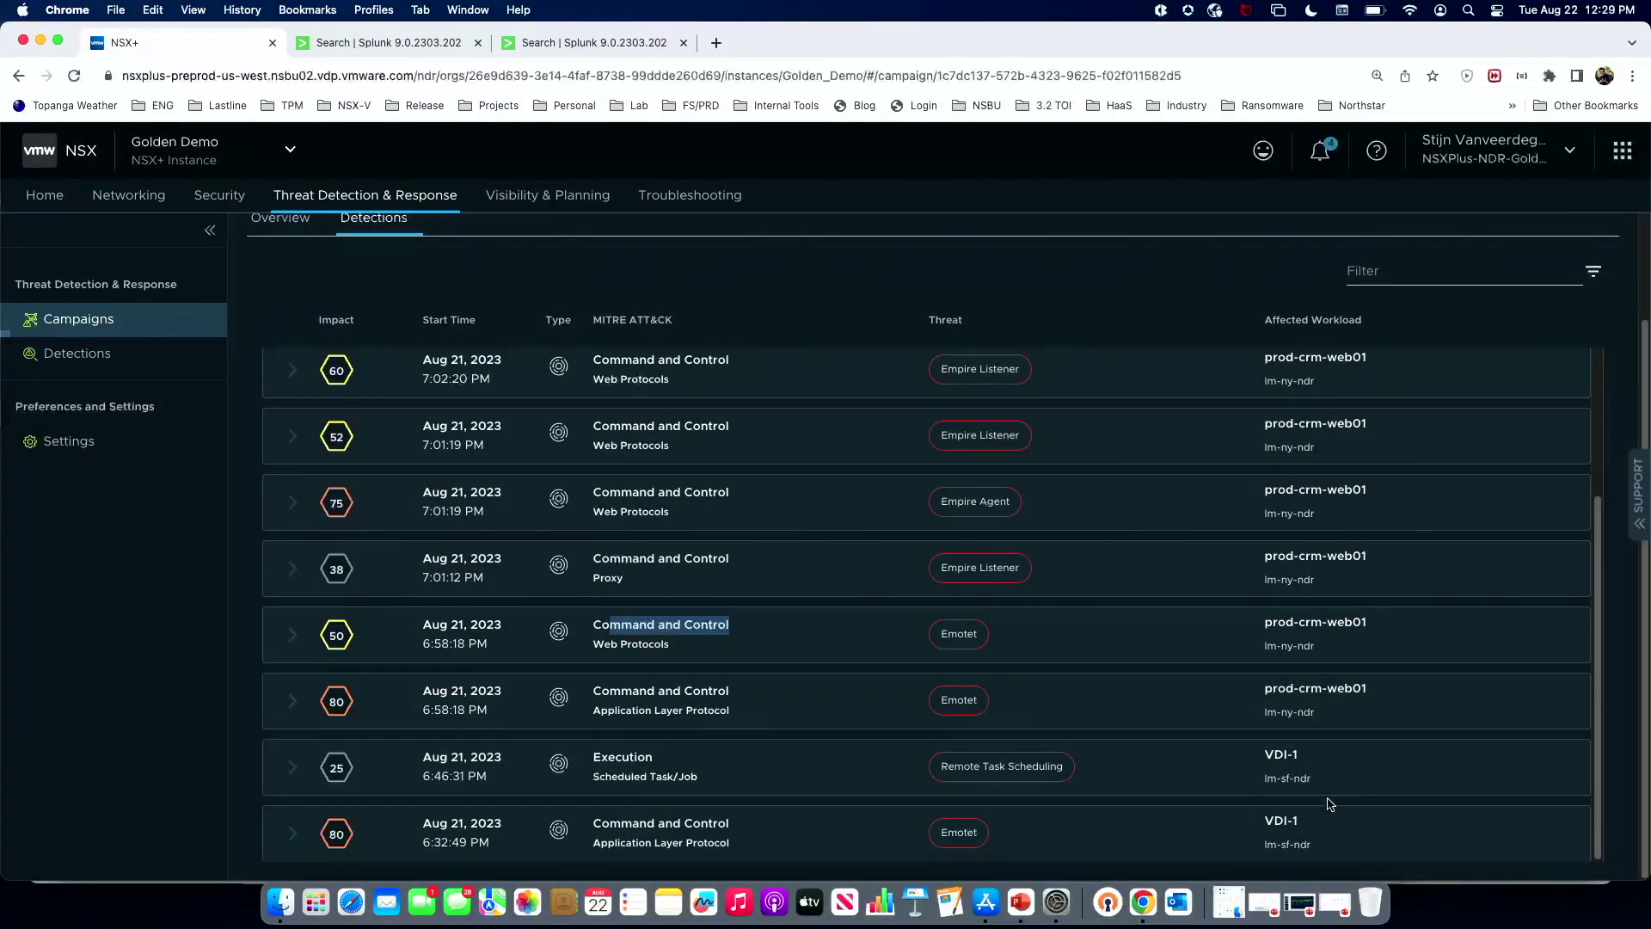
pyautogui.moveTo(1322, 834); pyautogui.dragTo(1263, 826)
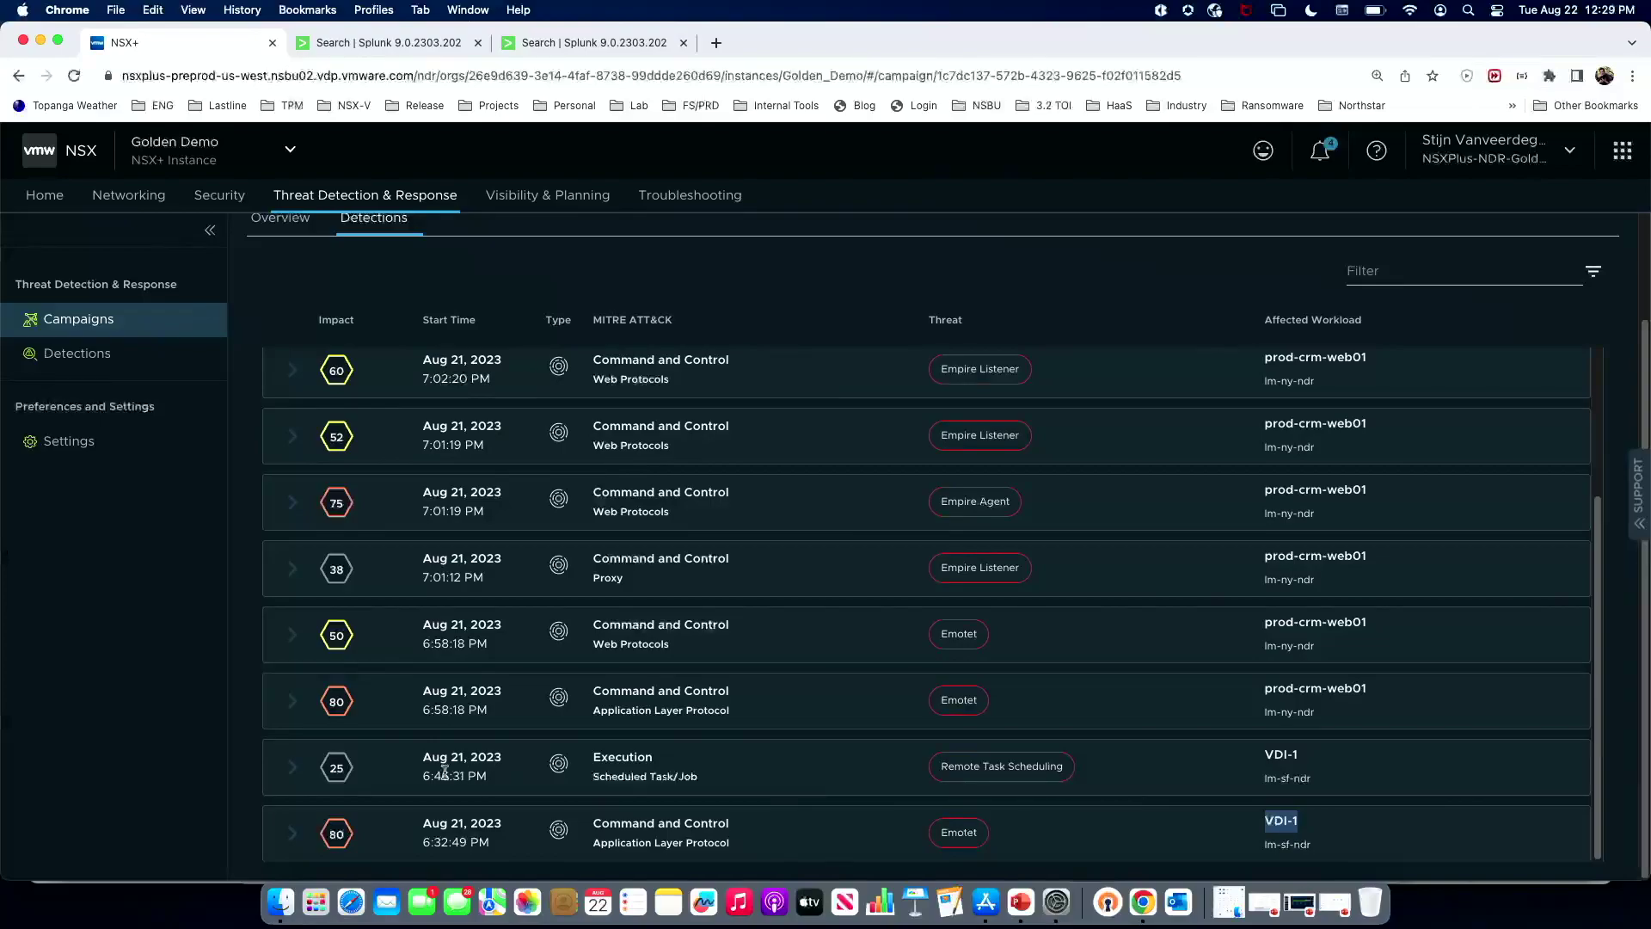
pyautogui.click(304, 774)
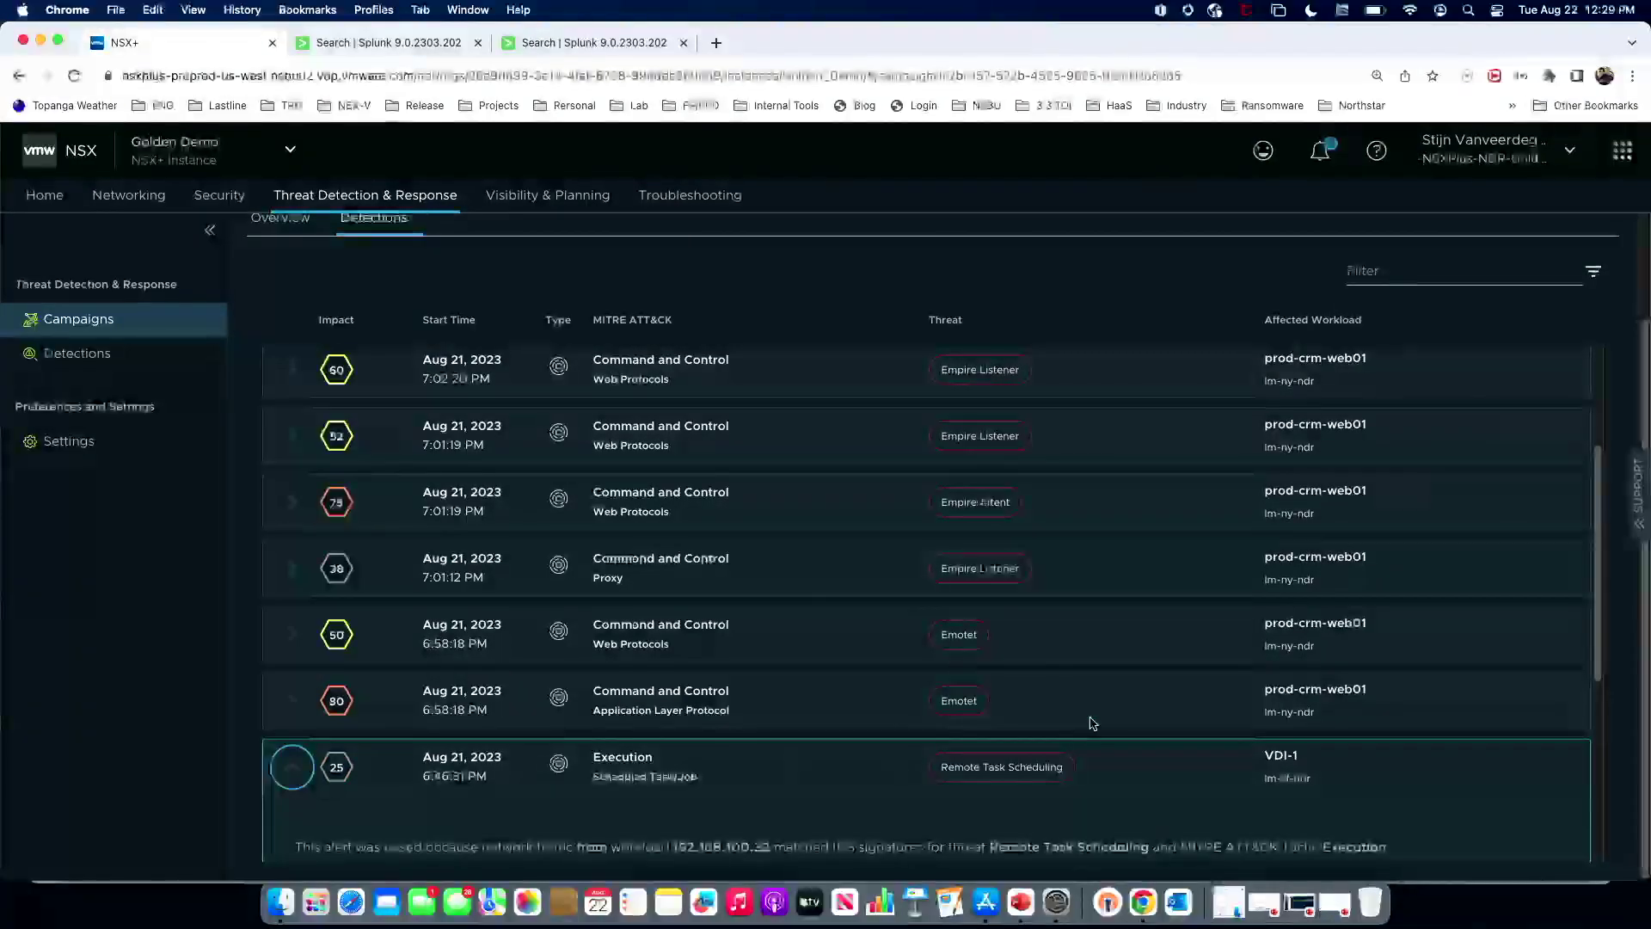
pyautogui.scroll(-3, 1589, 721)
pyautogui.moveTo(1589, 721); pyautogui.dragTo(1573, 796)
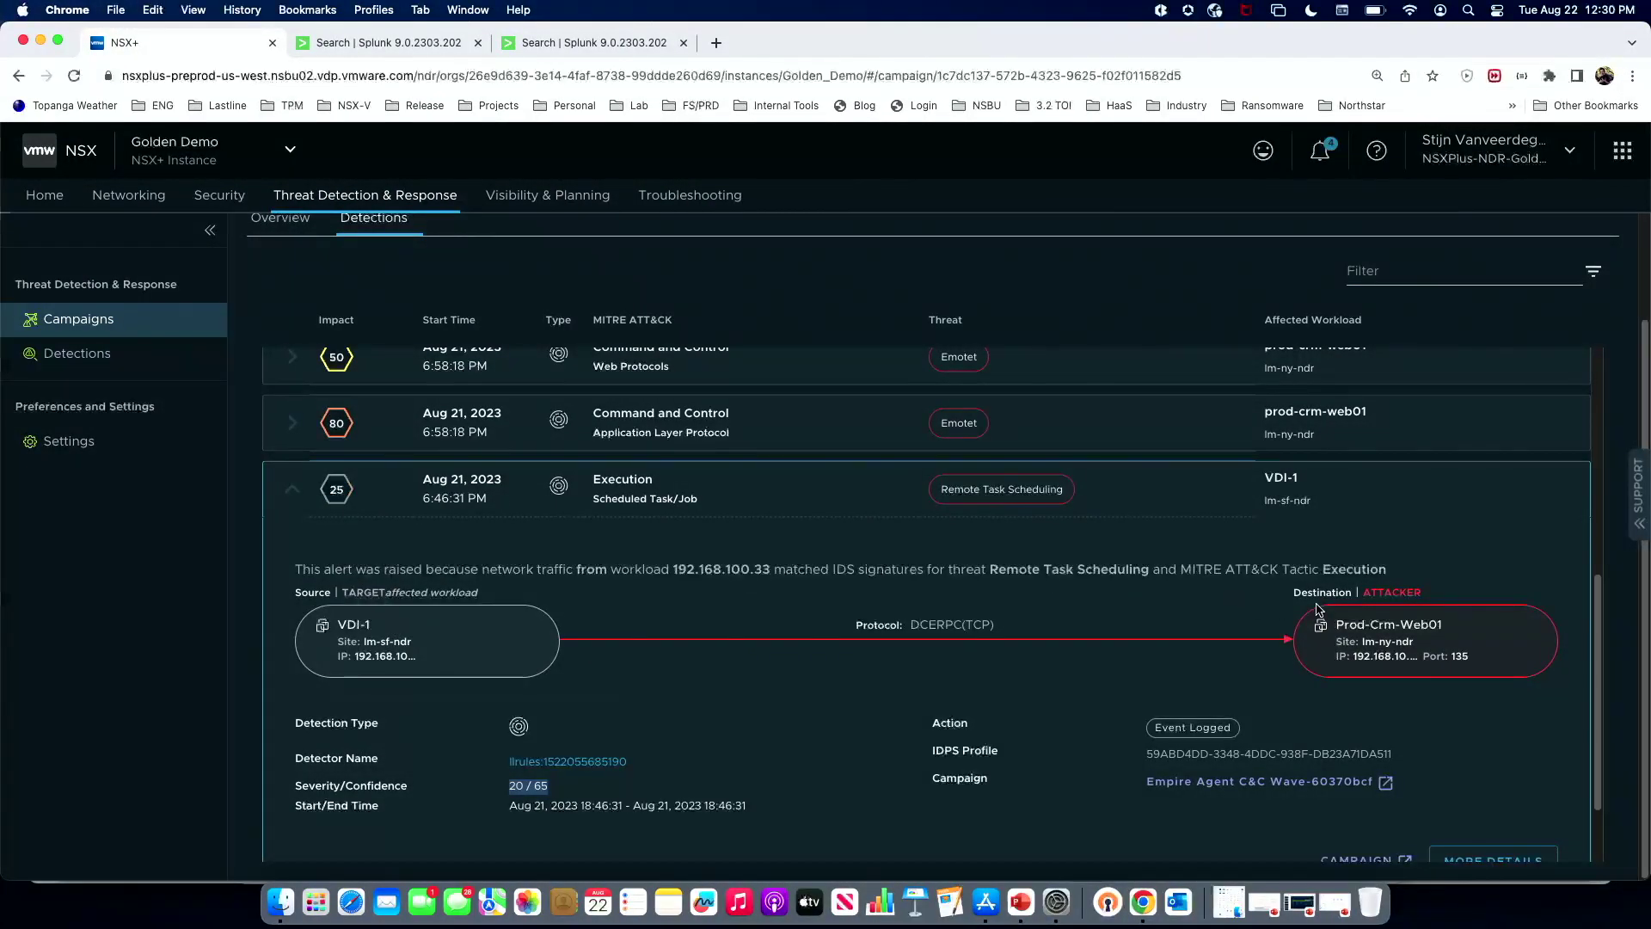
pyautogui.scroll(1, 1602, 651)
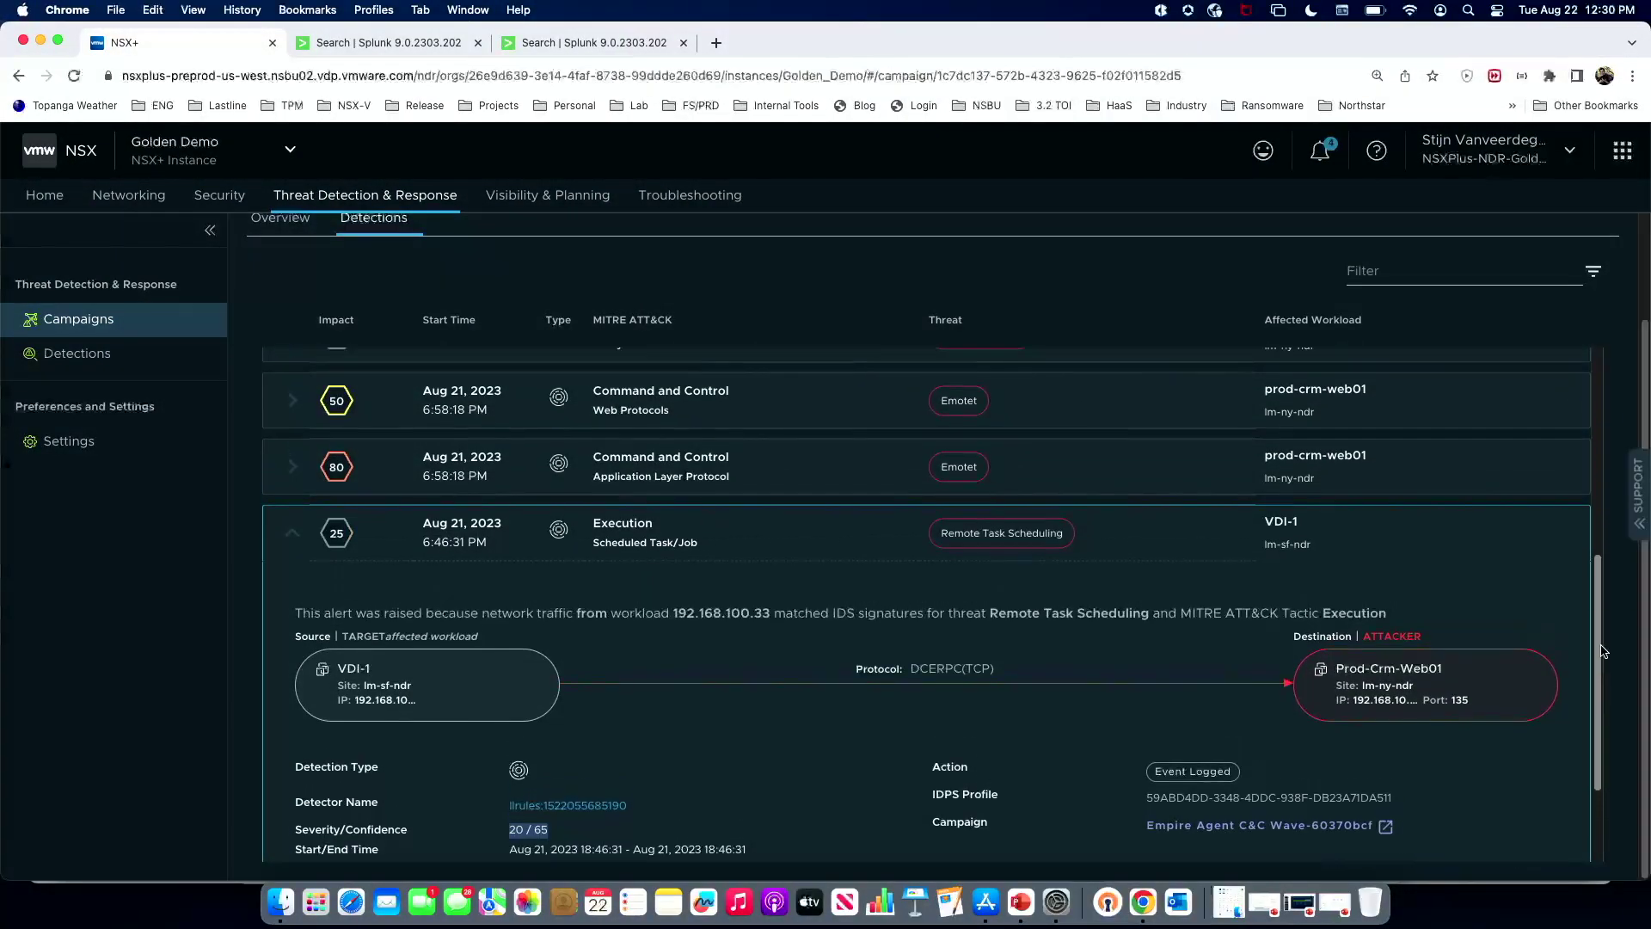
# Expand the Empire Listener Proxy detection on prod-crm-web01, and highlight the site of the impact-50 Emotet detection on prod-crm-db01
pyautogui.moveTo(1602, 651); pyautogui.dragTo(1617, 564)
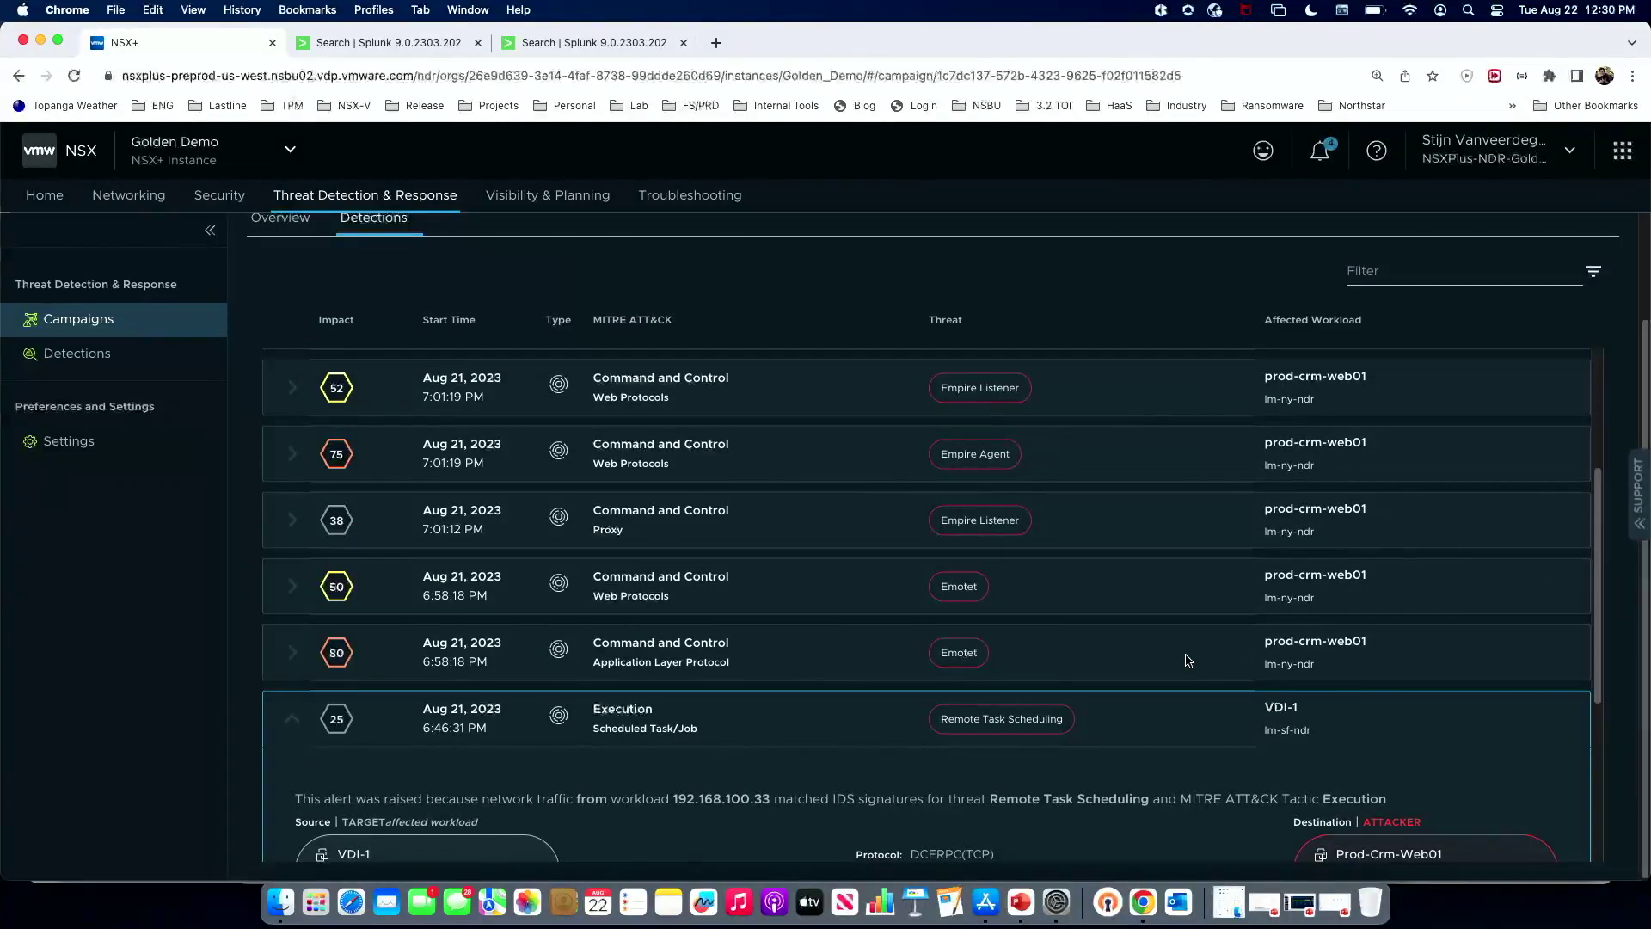
pyautogui.click(306, 527)
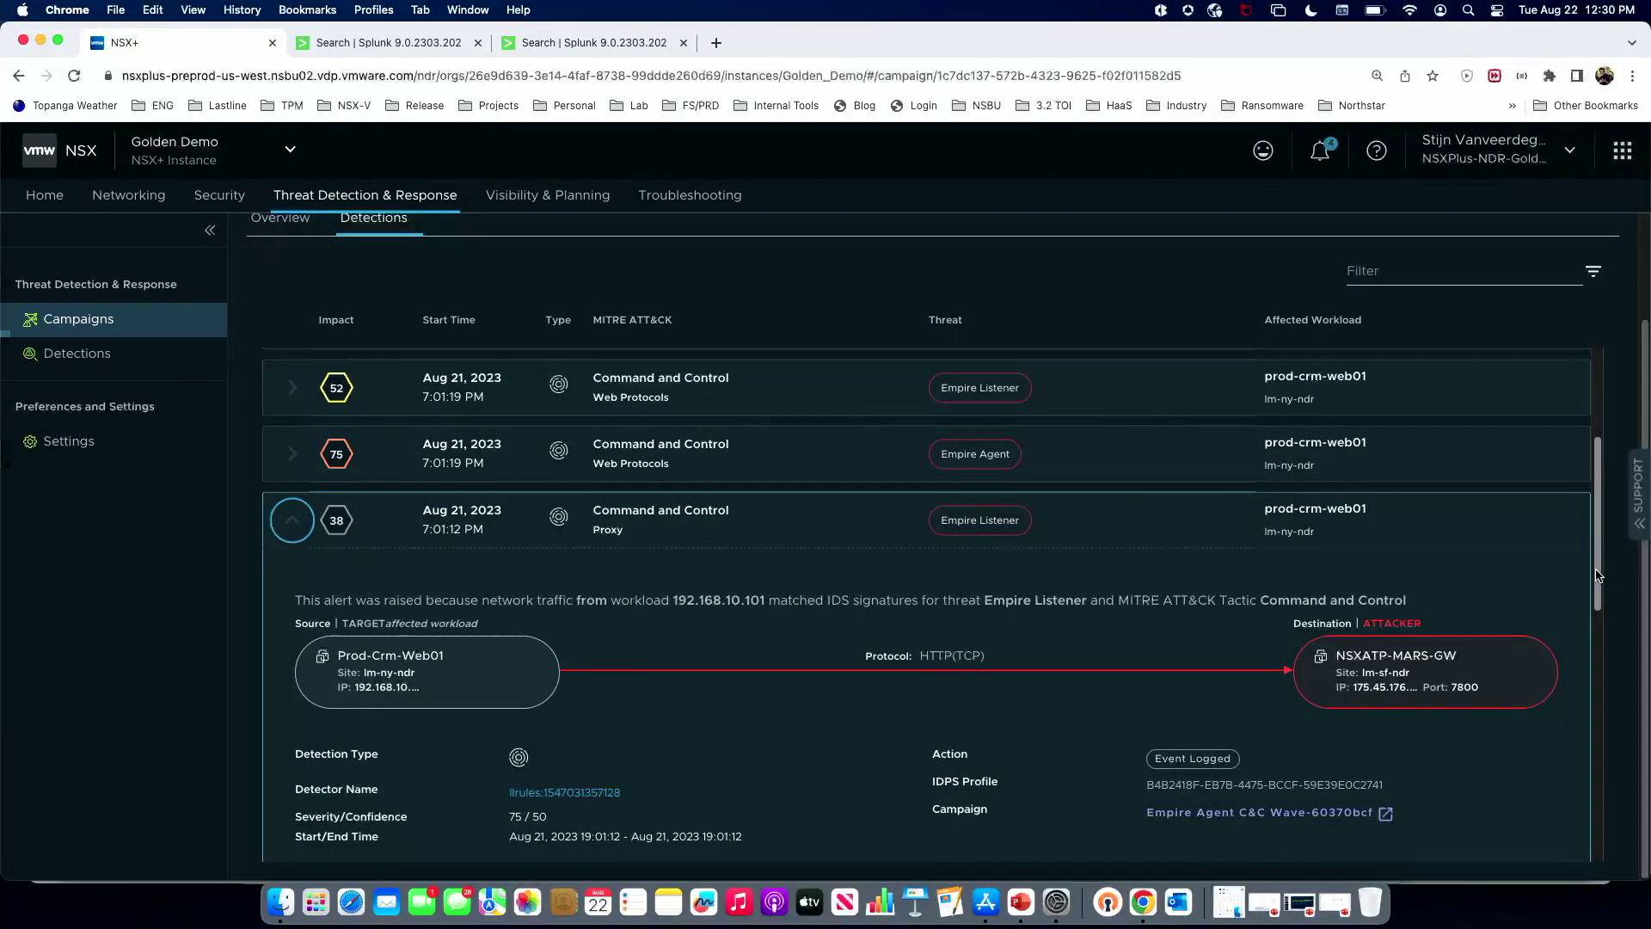
pyautogui.scroll(1, 1597, 566)
pyautogui.moveTo(1597, 566); pyautogui.dragTo(1609, 502)
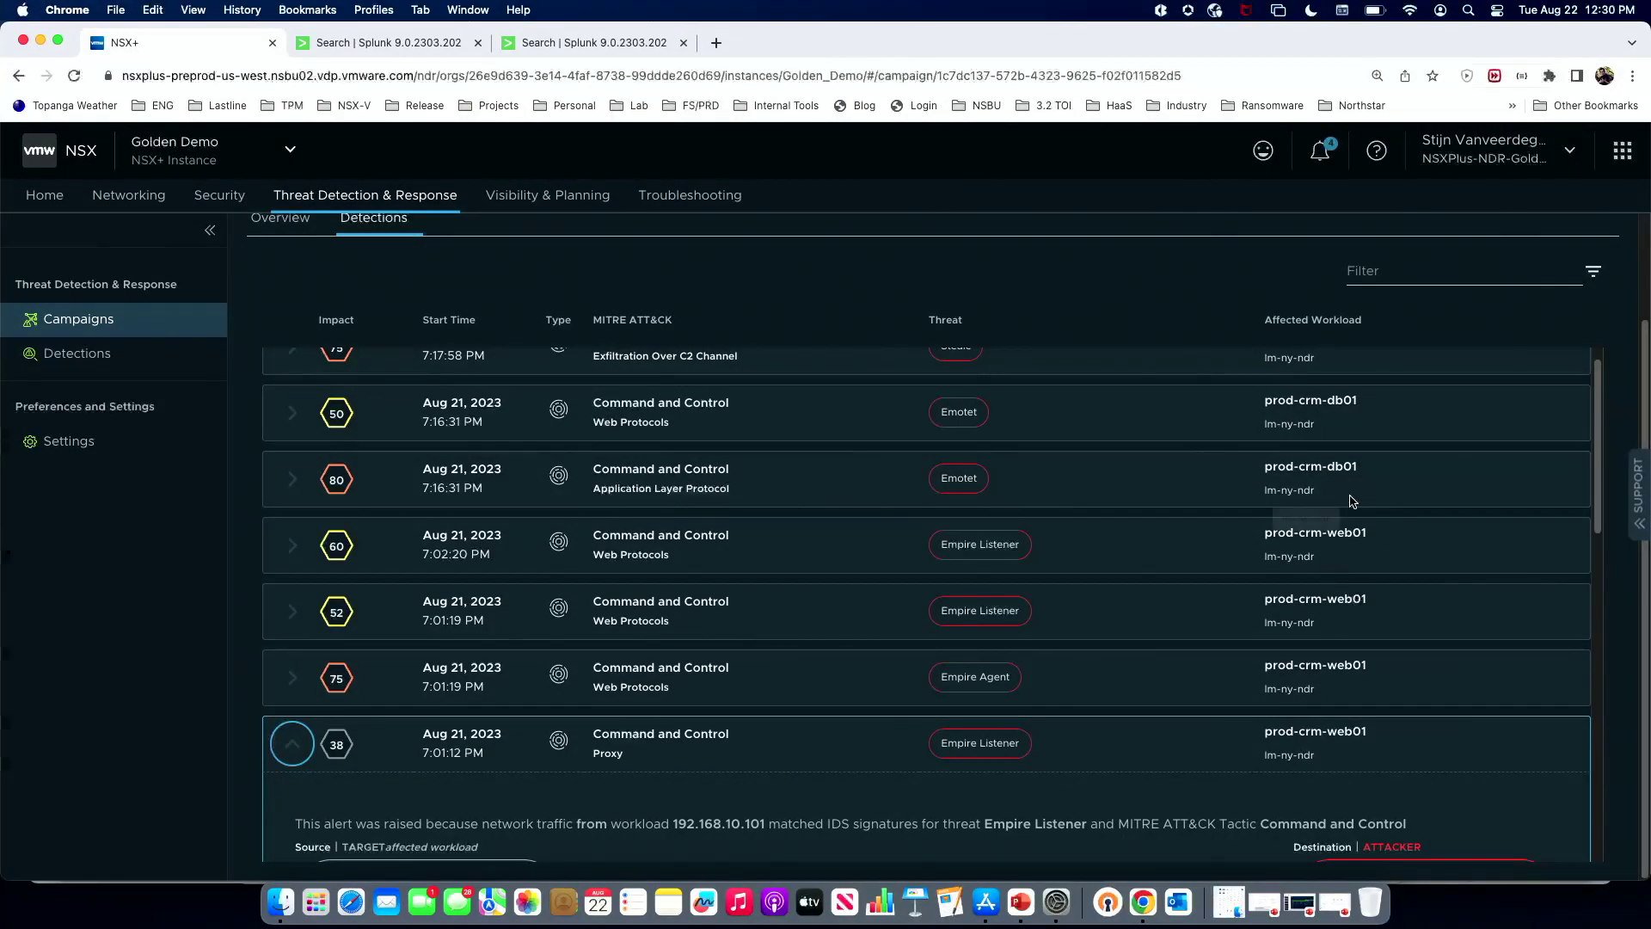
pyautogui.moveTo(1320, 424); pyautogui.dragTo(1262, 424)
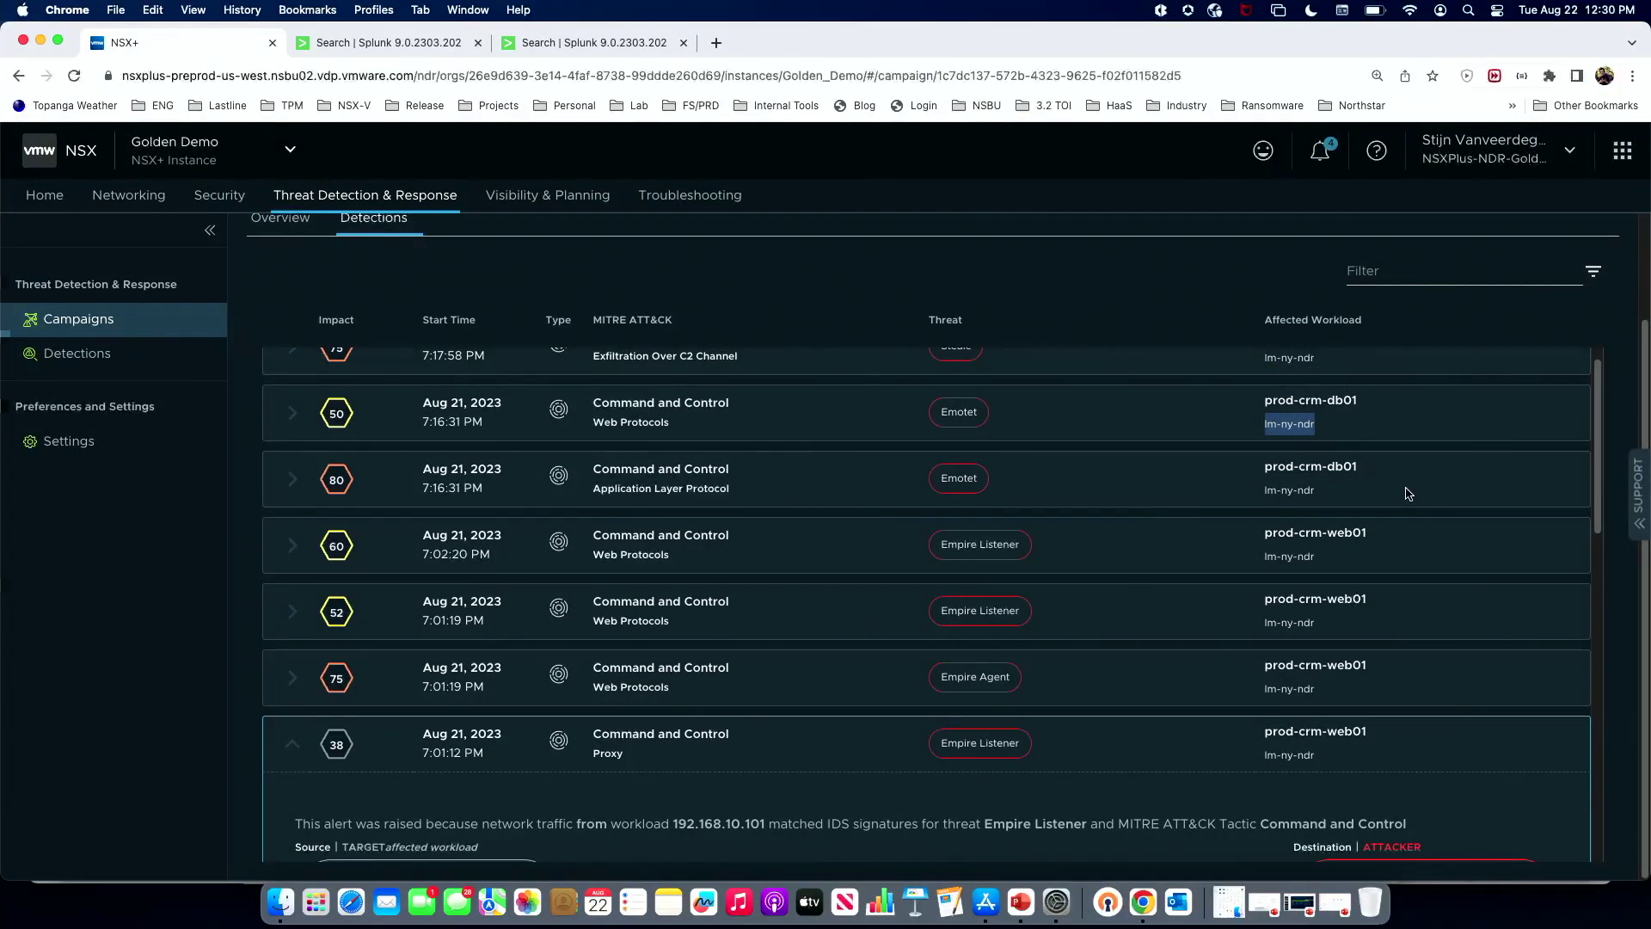
# Expand the Stealc Exfiltration detection on prod-crm-db01 and review the documentation of its detector et:2044248
pyautogui.scroll(2, 1602, 383)
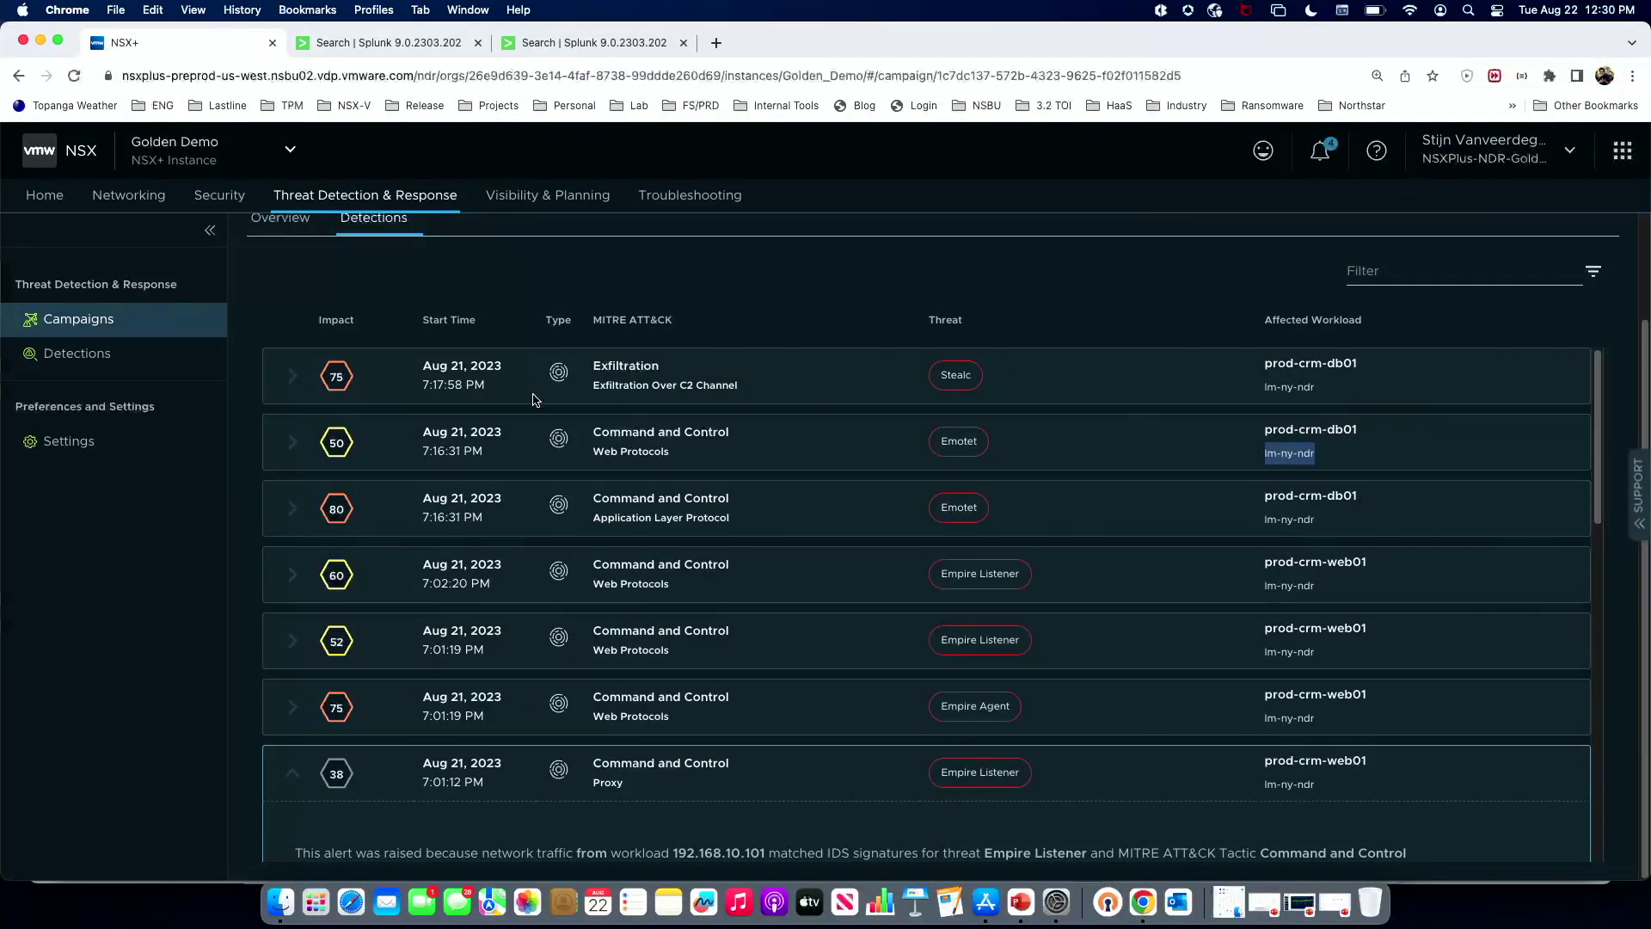
pyautogui.click(290, 377)
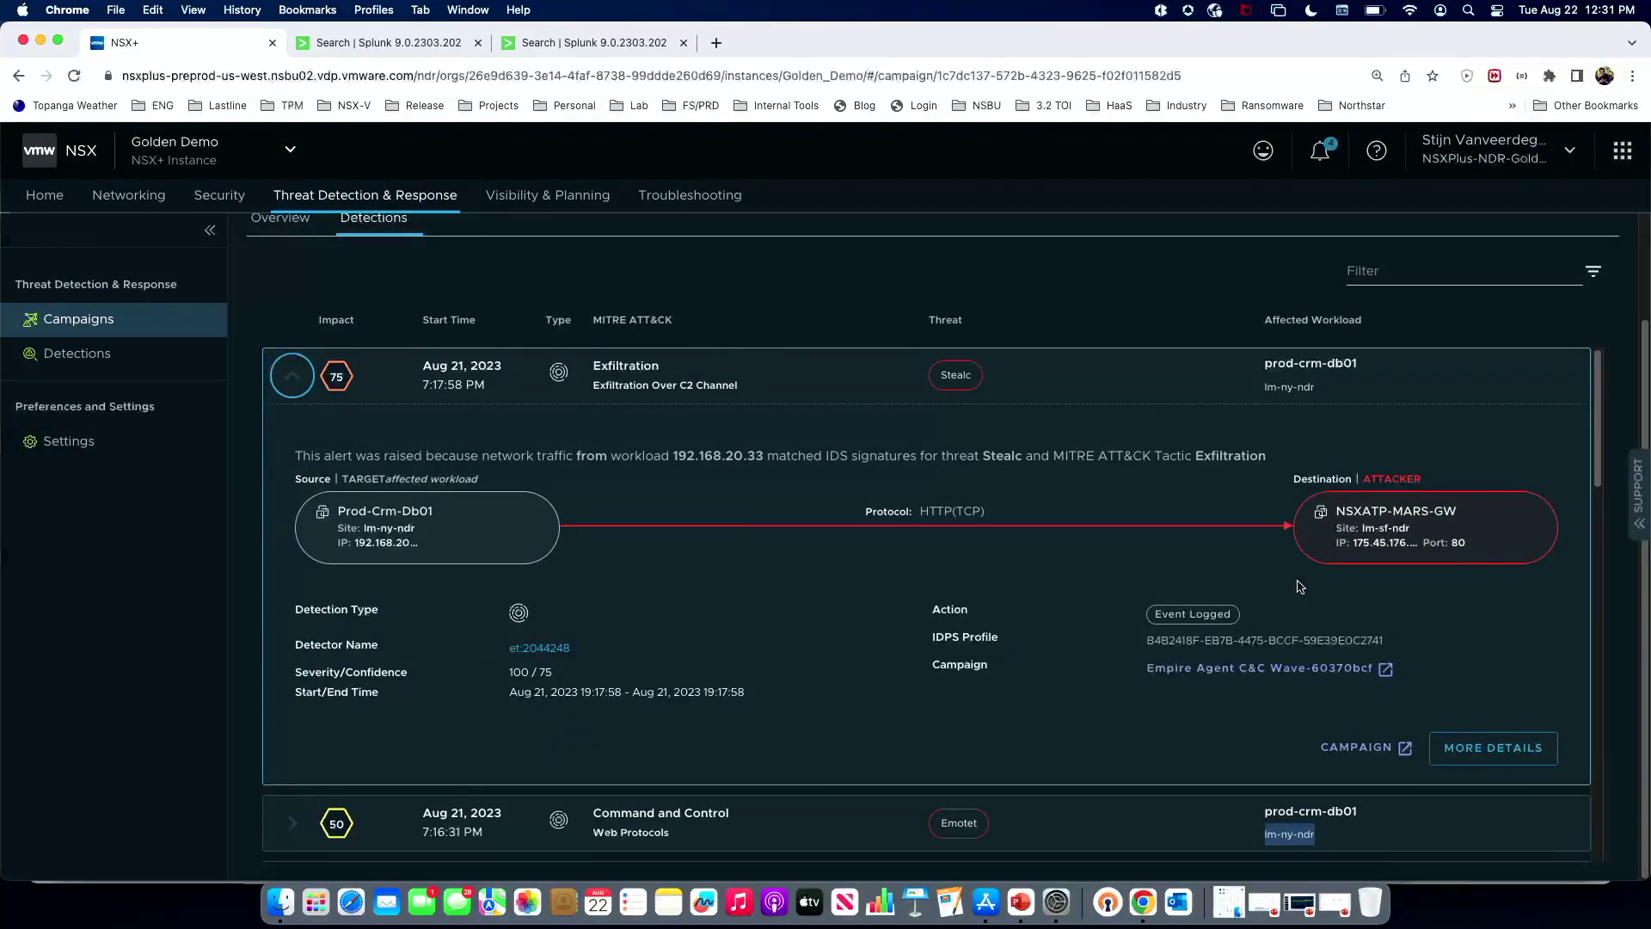
pyautogui.click(539, 647)
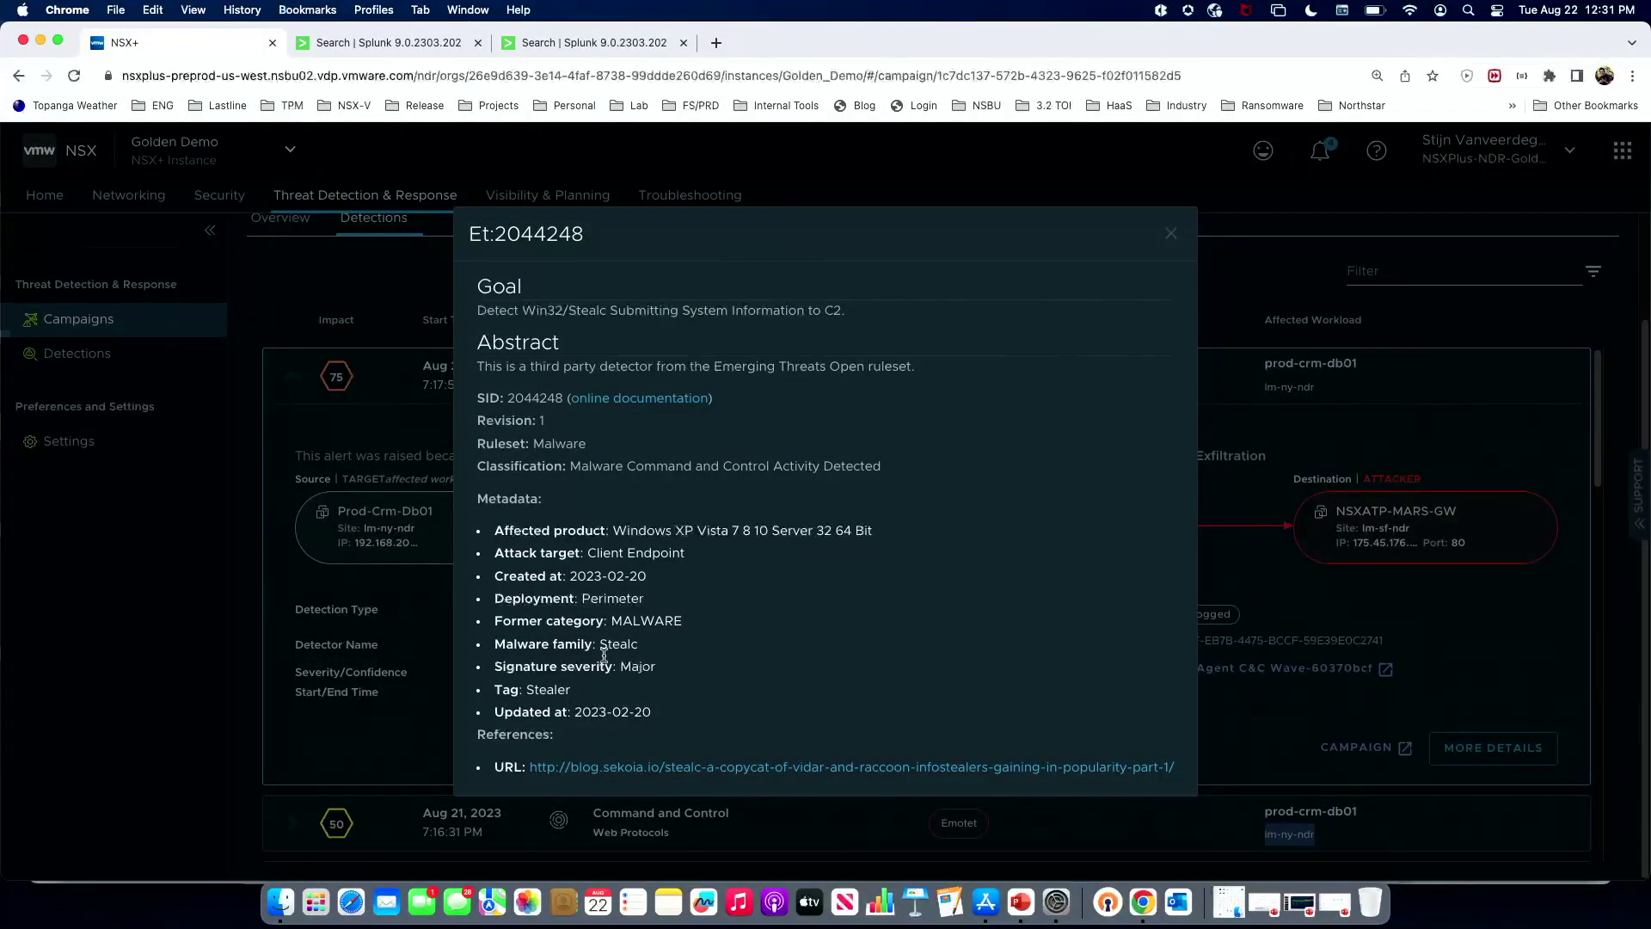
pyautogui.click(1167, 239)
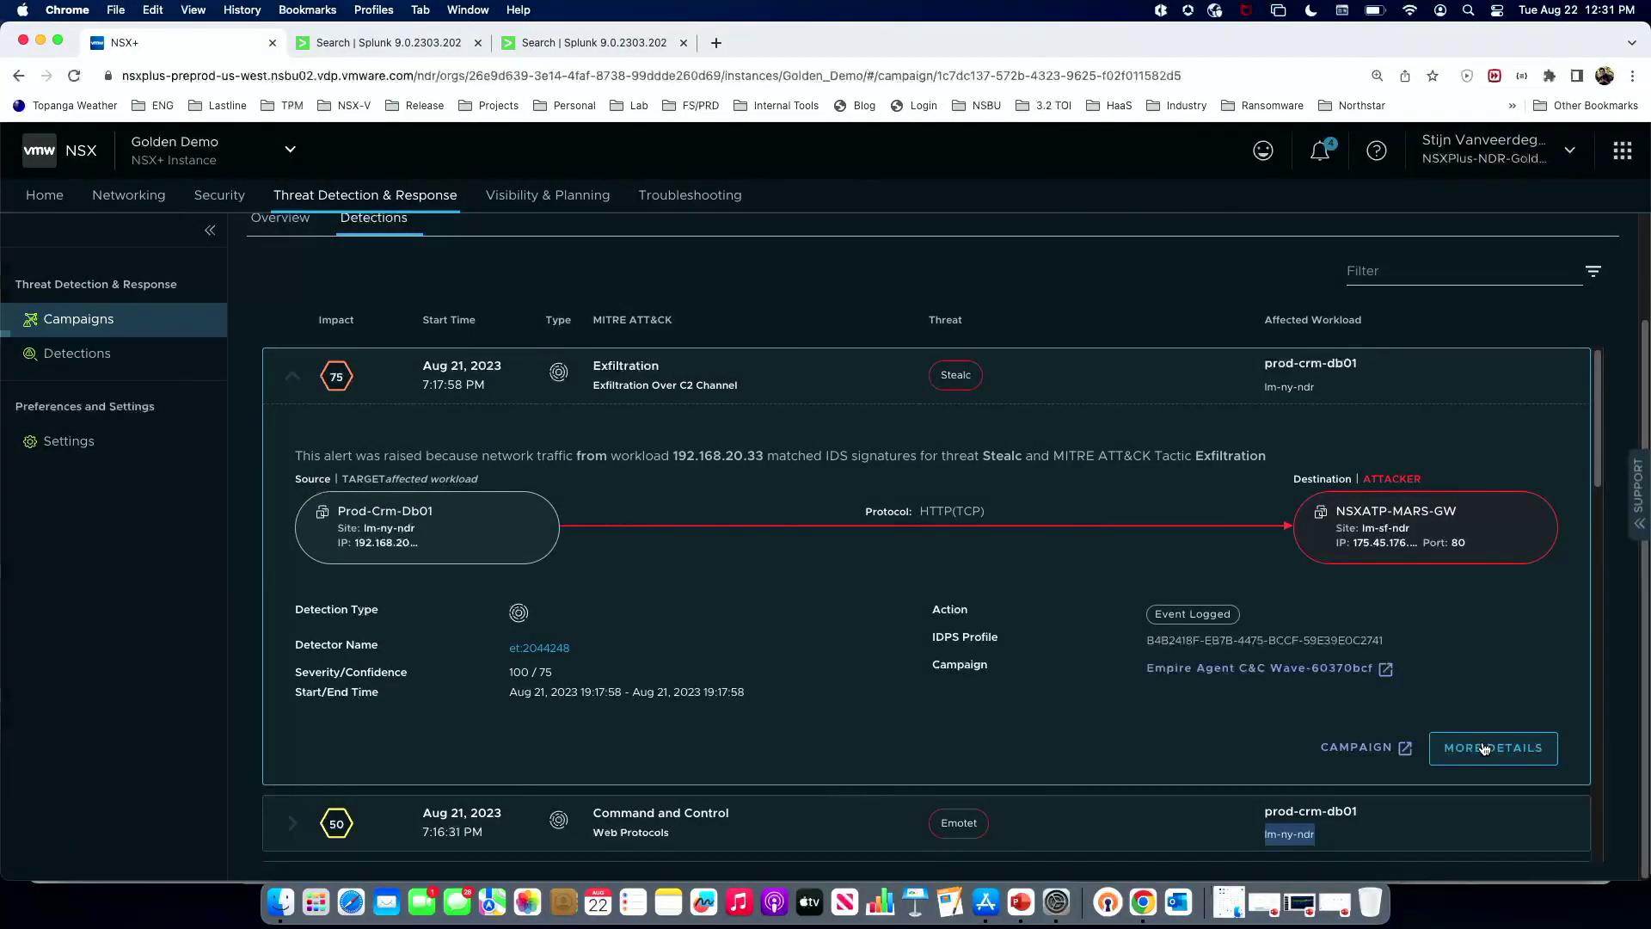
# Switch to the Splunk search results for NDR and enlarge the page zoom to 125%
pyautogui.click(444, 45)
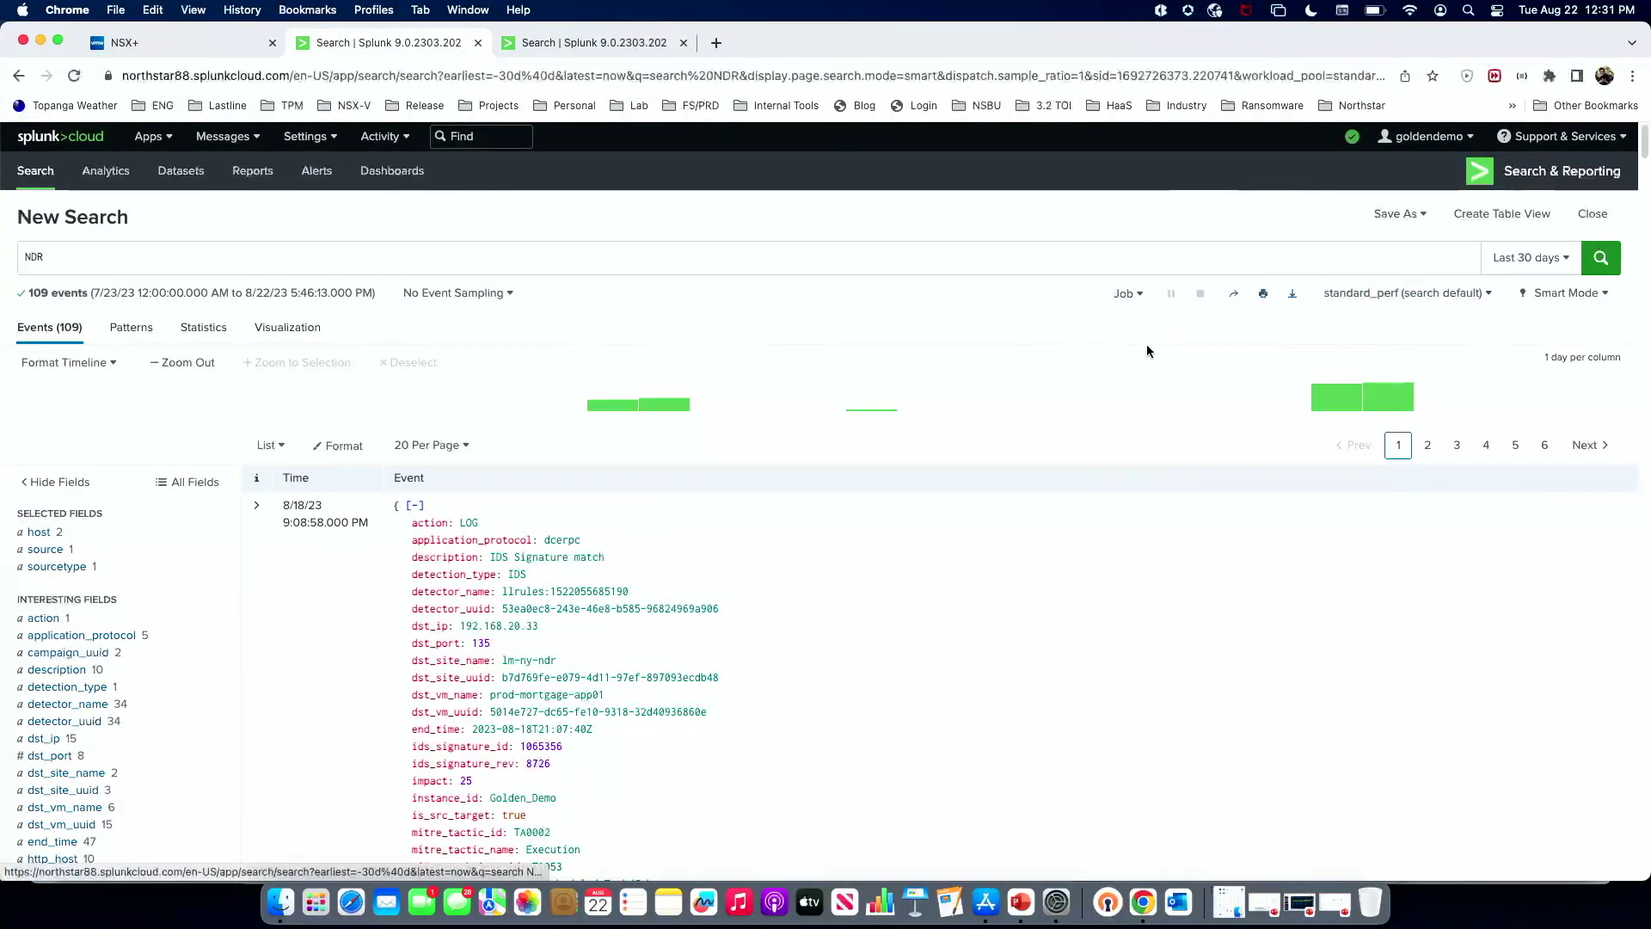
pyautogui.scroll(-1, 1082, 586)
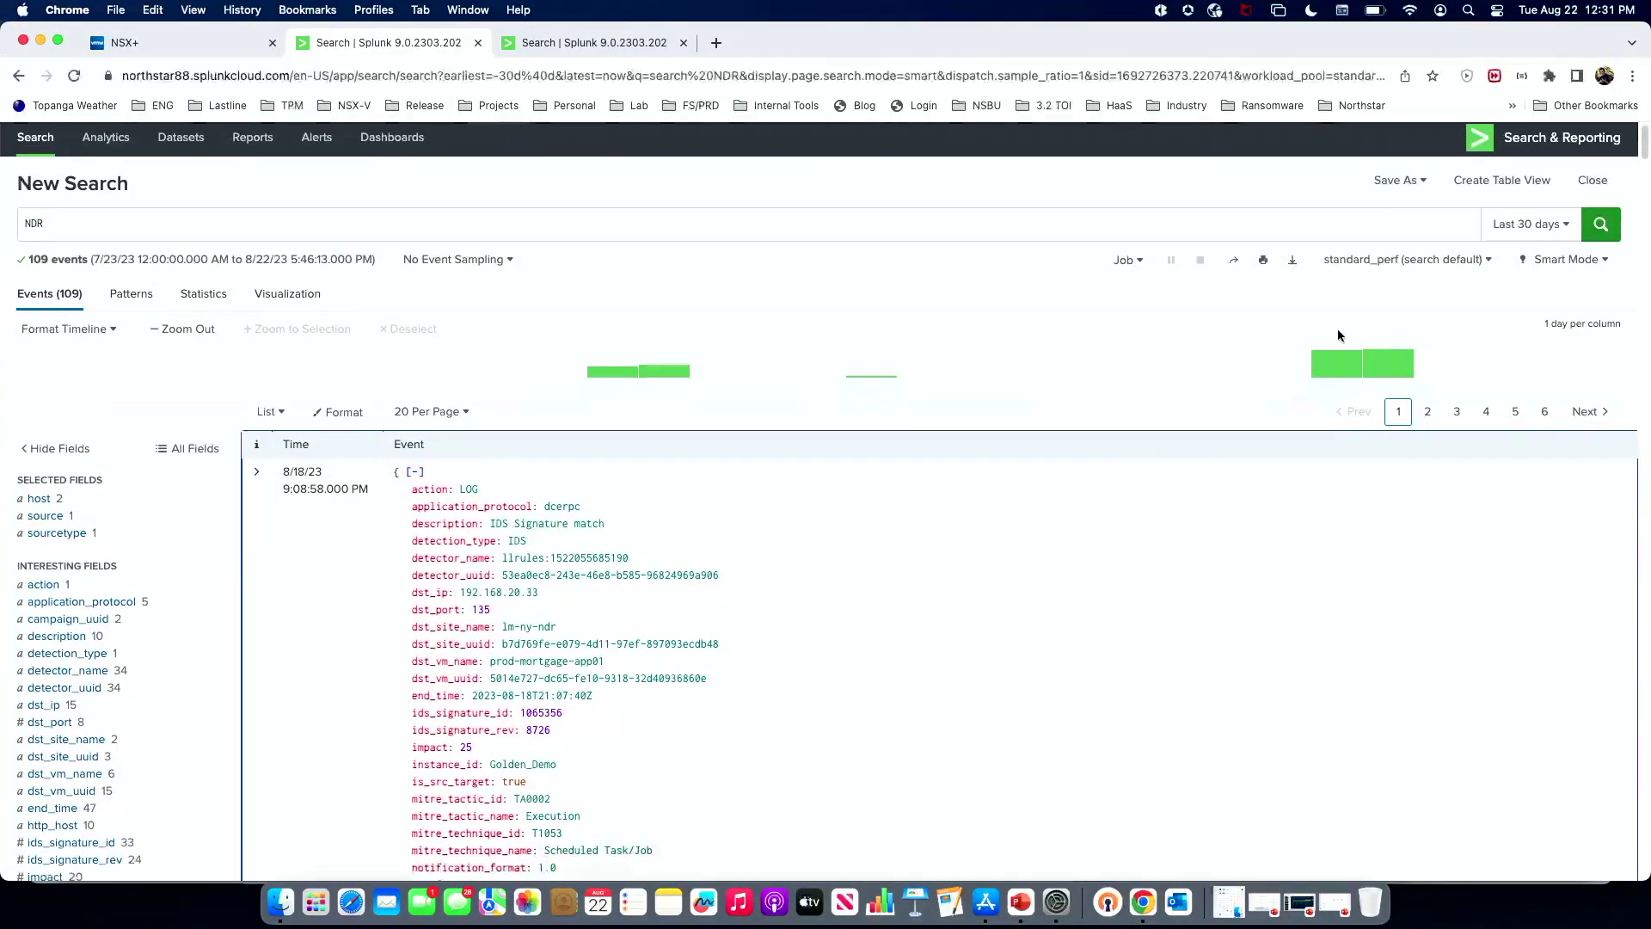
pyautogui.click(1633, 77)
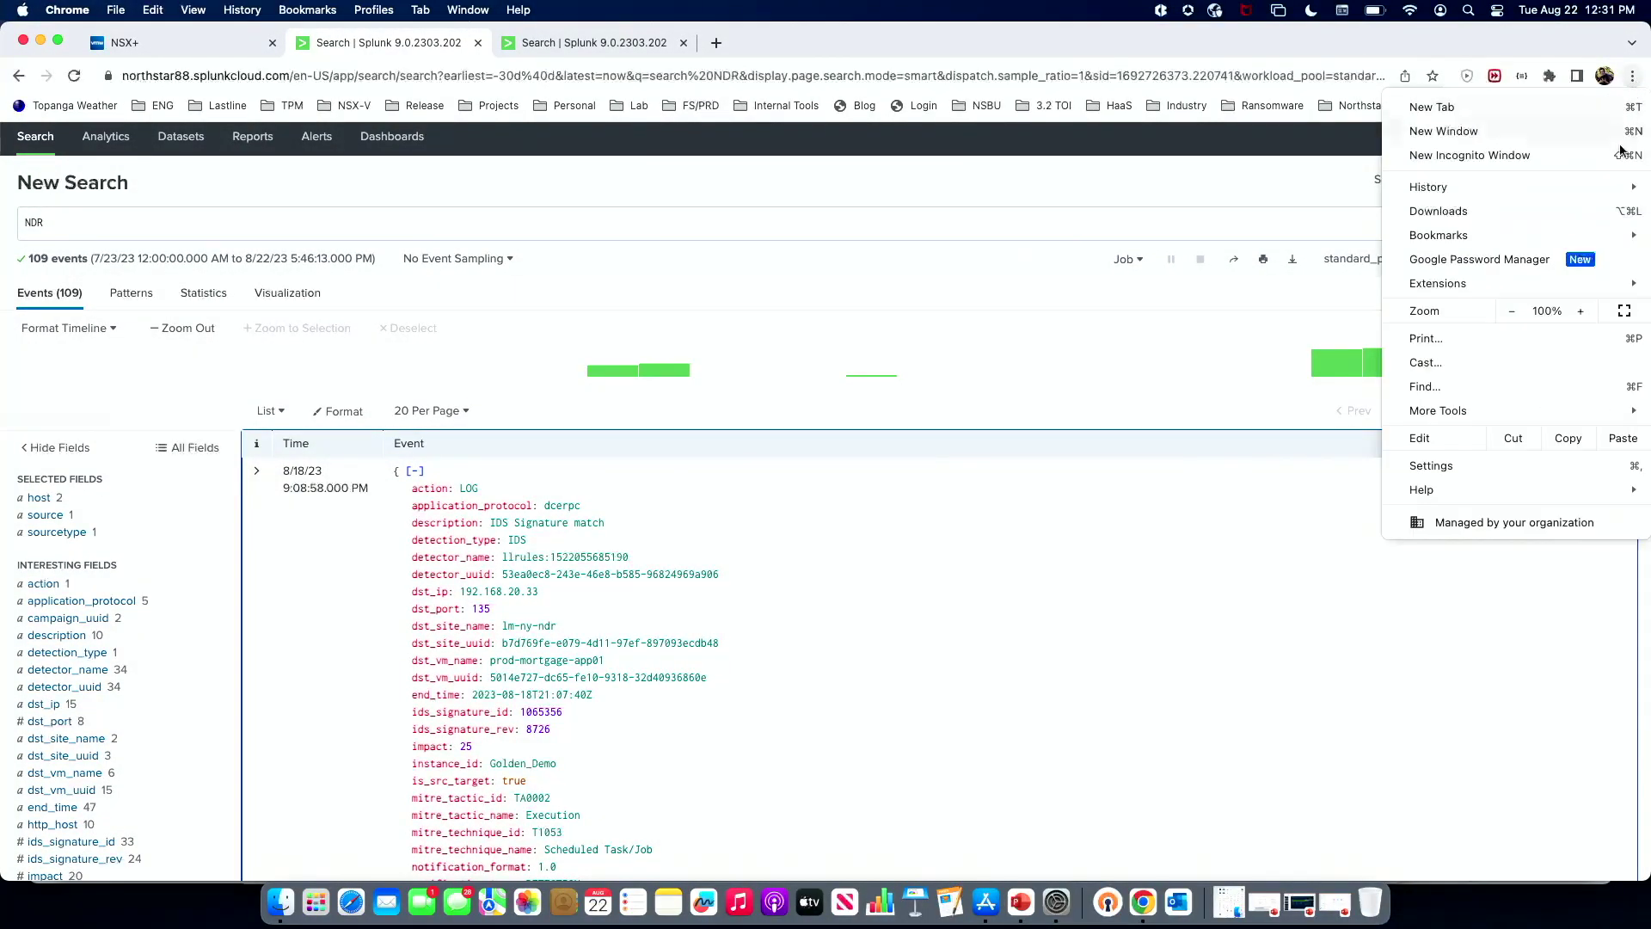
pyautogui.click(1581, 311)
pyautogui.click(1580, 311)
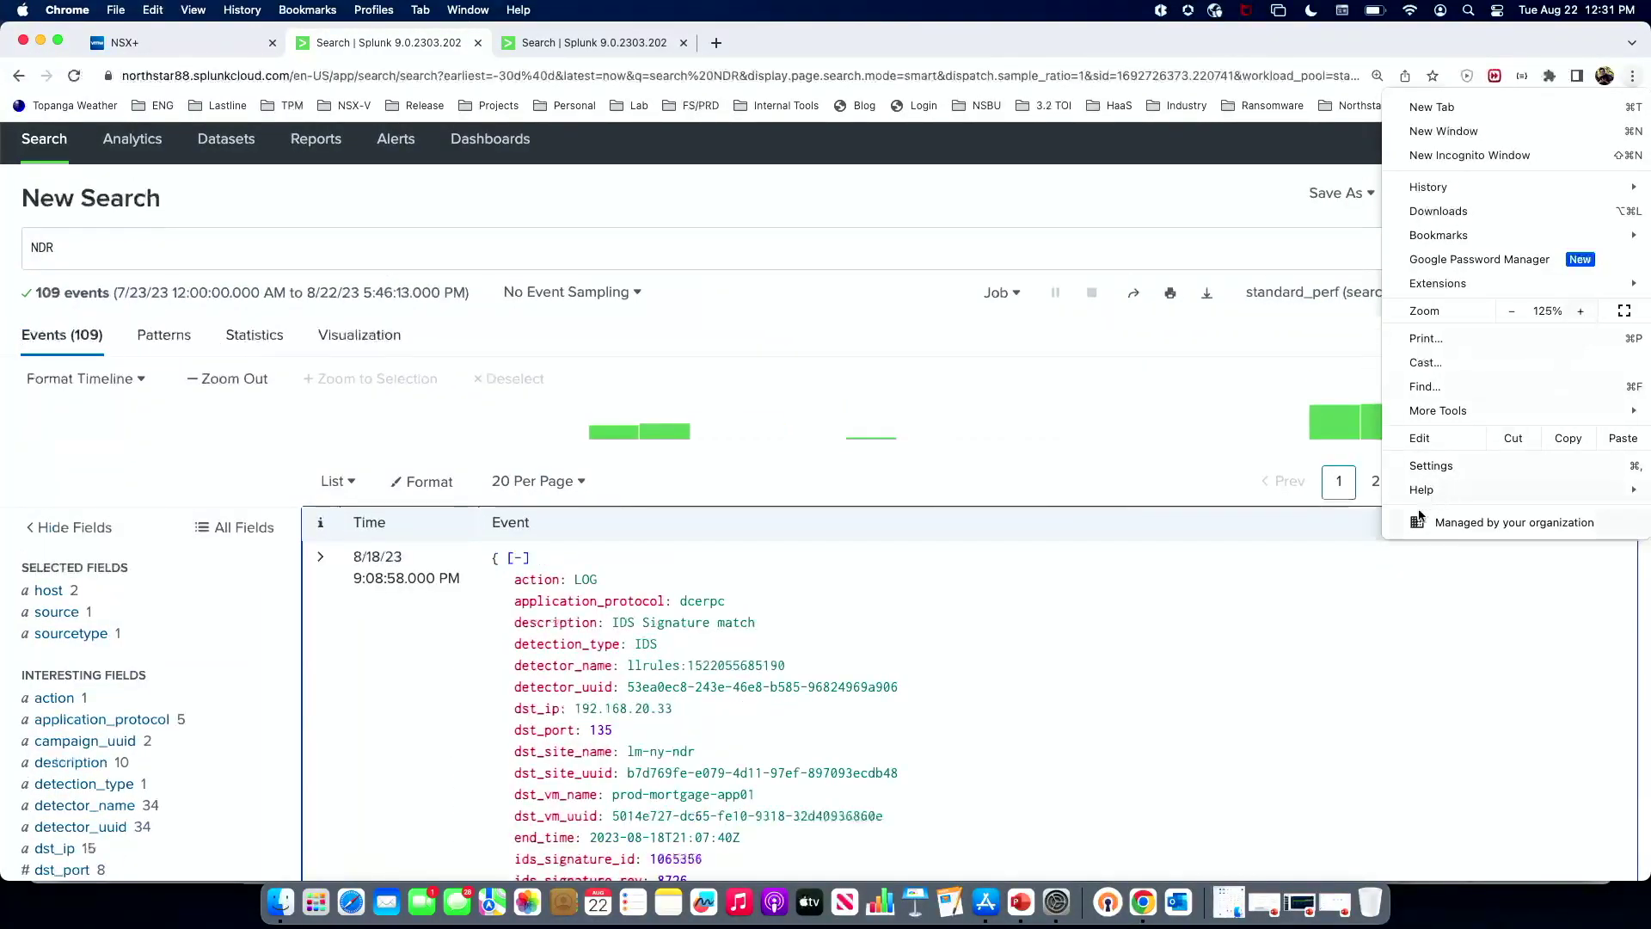
pyautogui.click(1321, 628)
# Examine the fields of the first NDR detection event, from its action down to its NSX+ link
pyautogui.scroll(-5, 1321, 628)
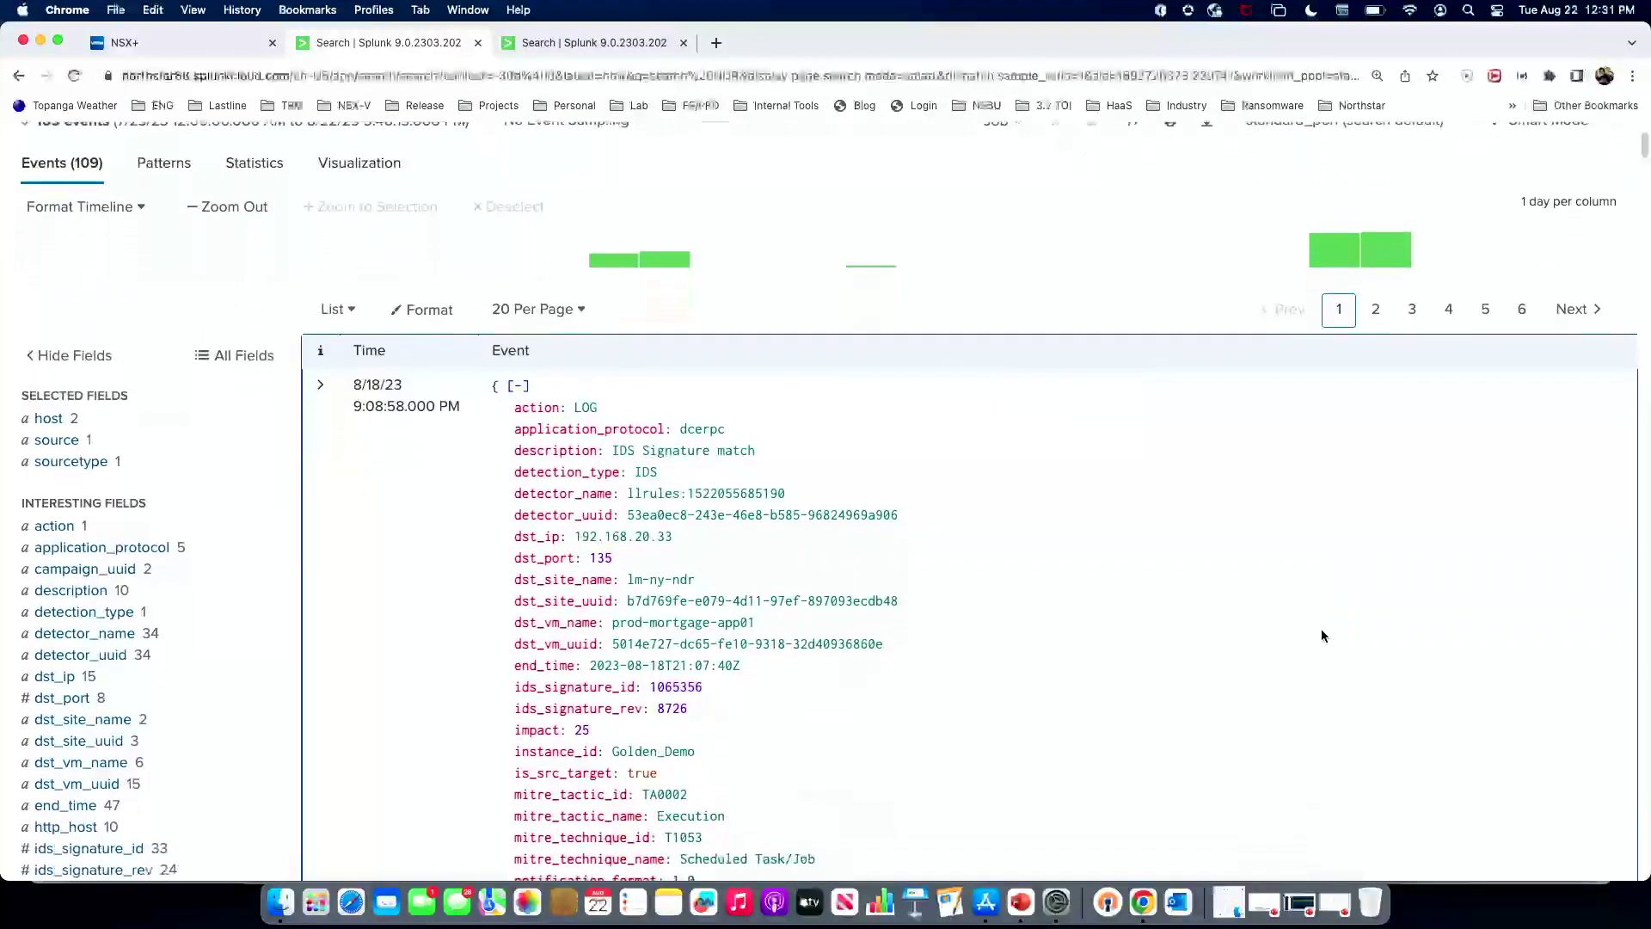
pyautogui.scroll(-2, 1322, 635)
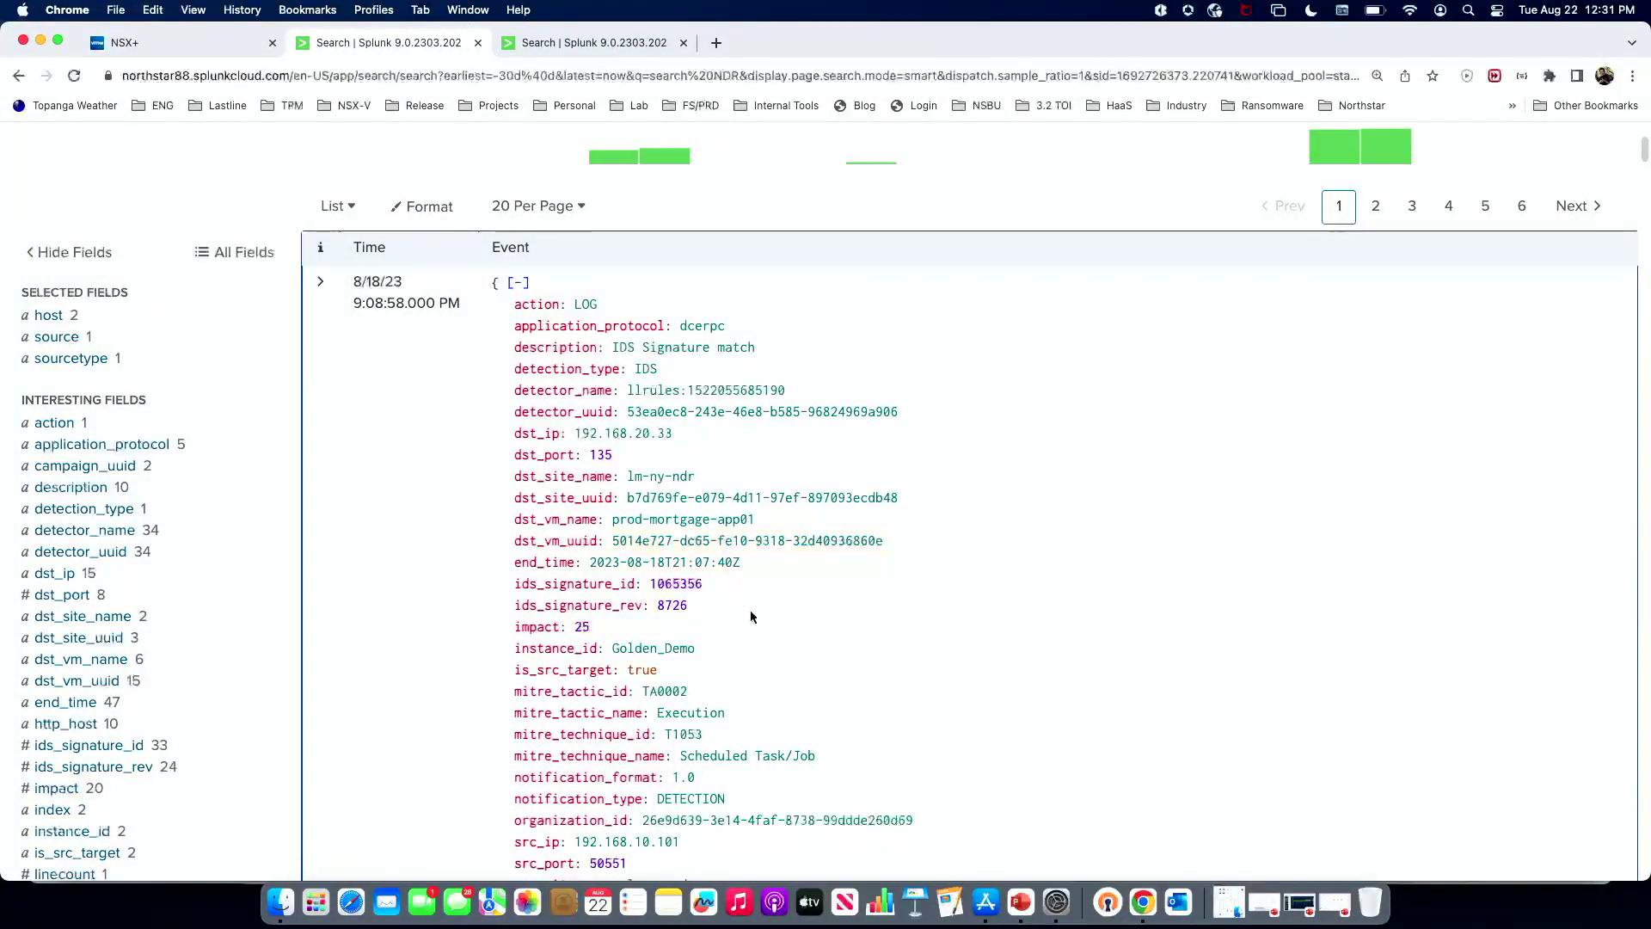
pyautogui.scroll(-2, 751, 616)
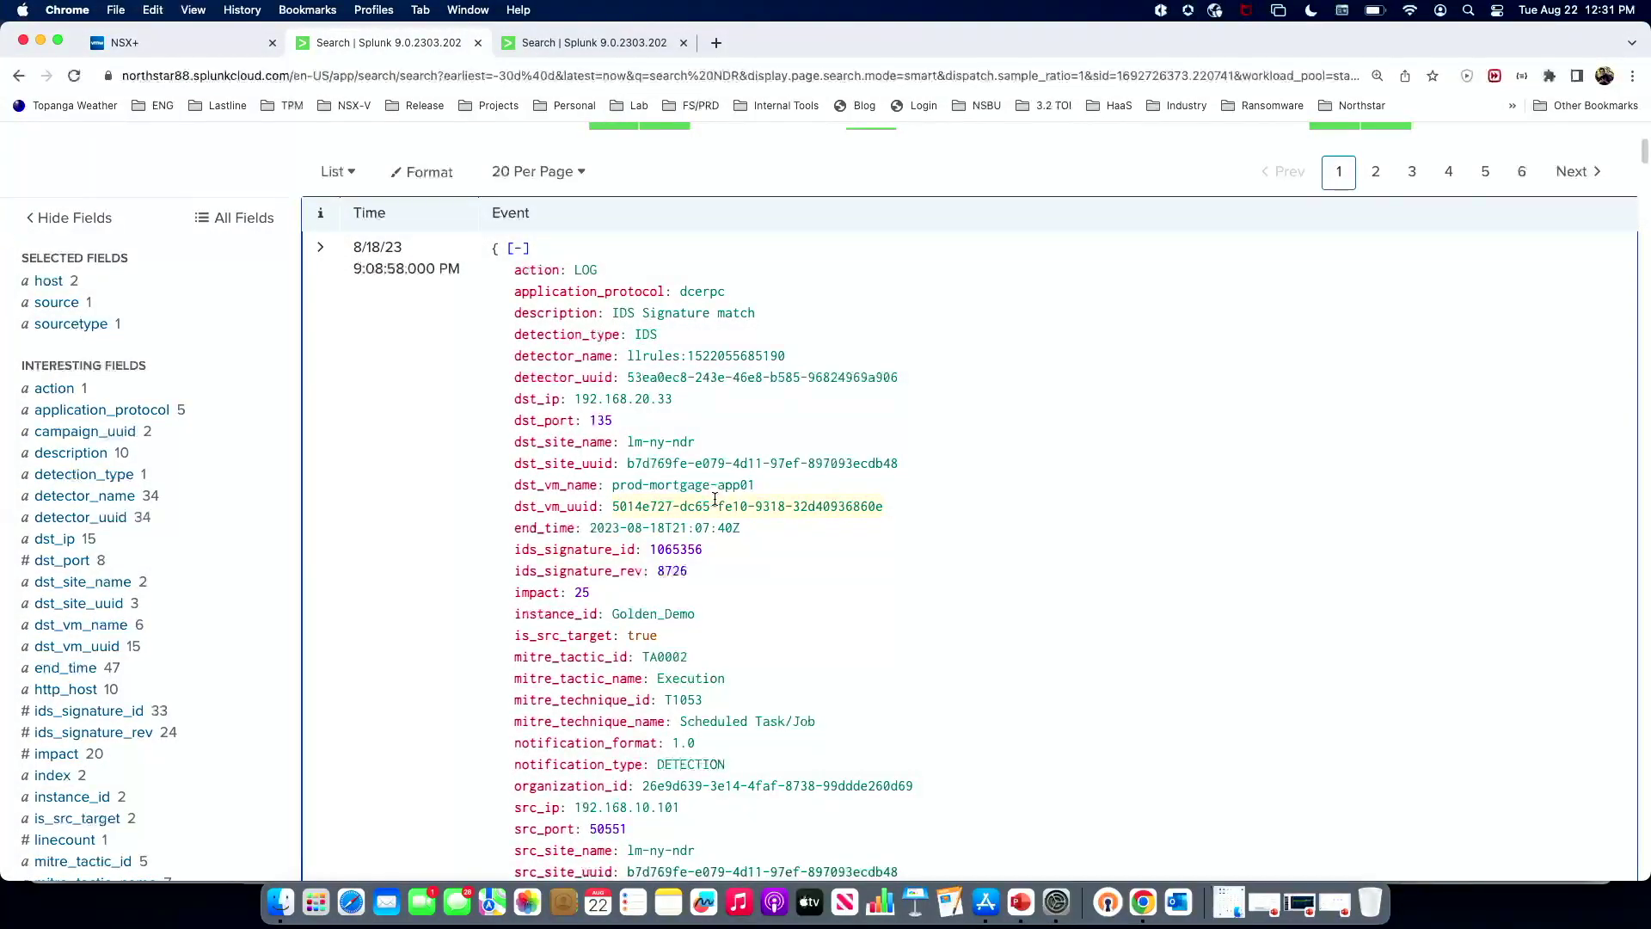
pyautogui.scroll(-5, 754, 573)
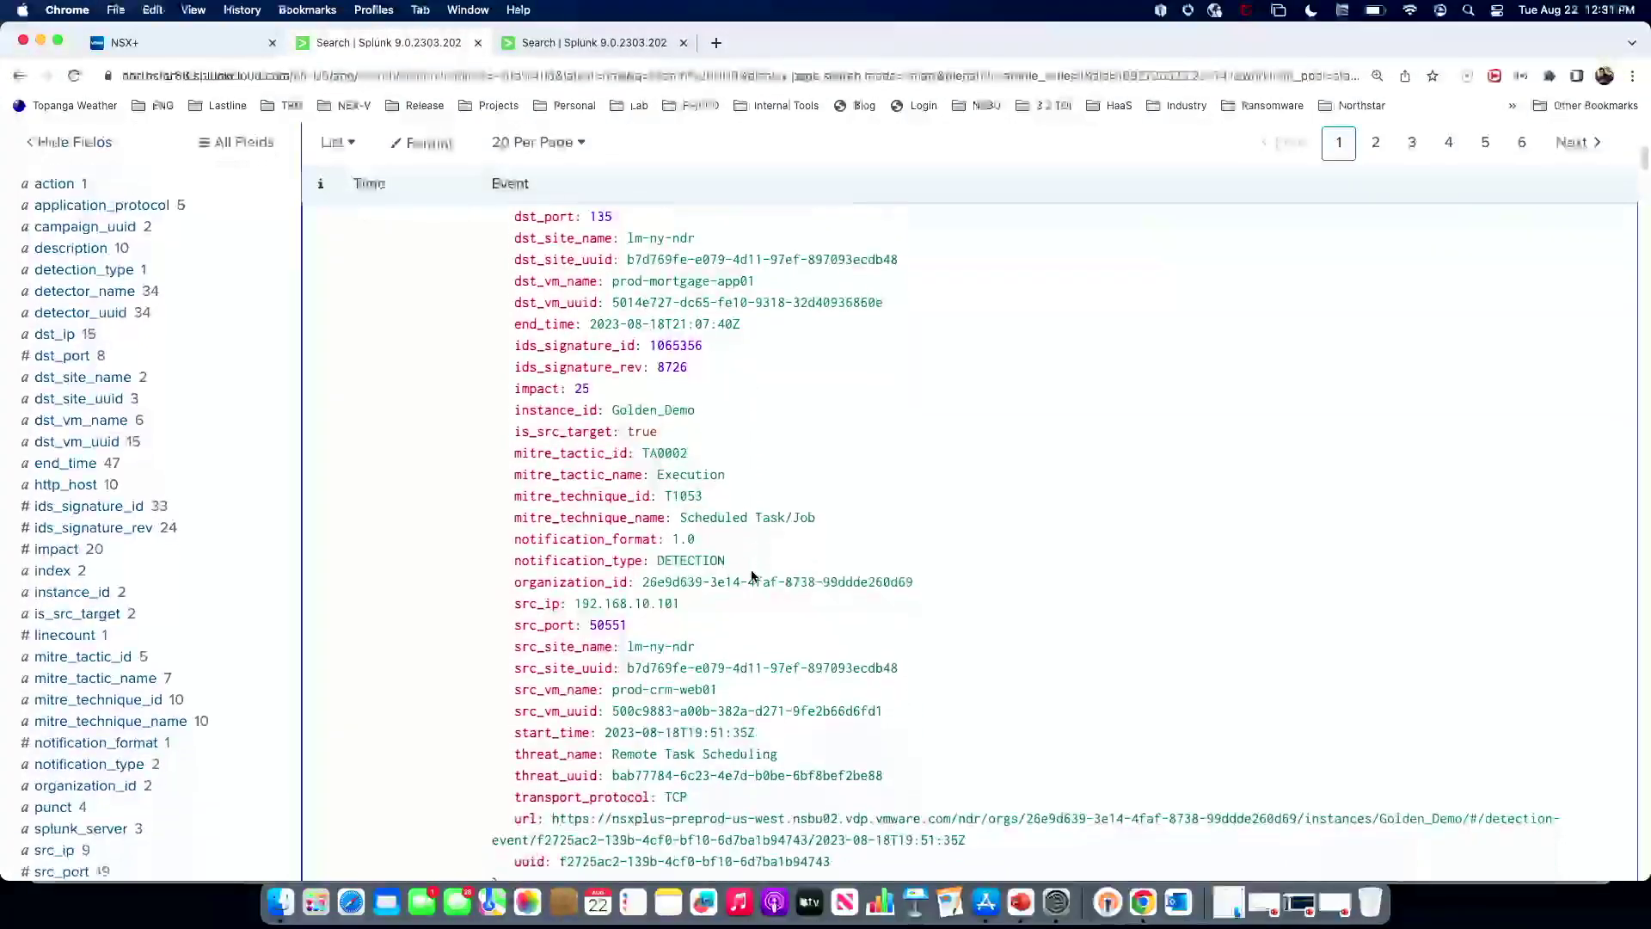
pyautogui.scroll(-2, 750, 576)
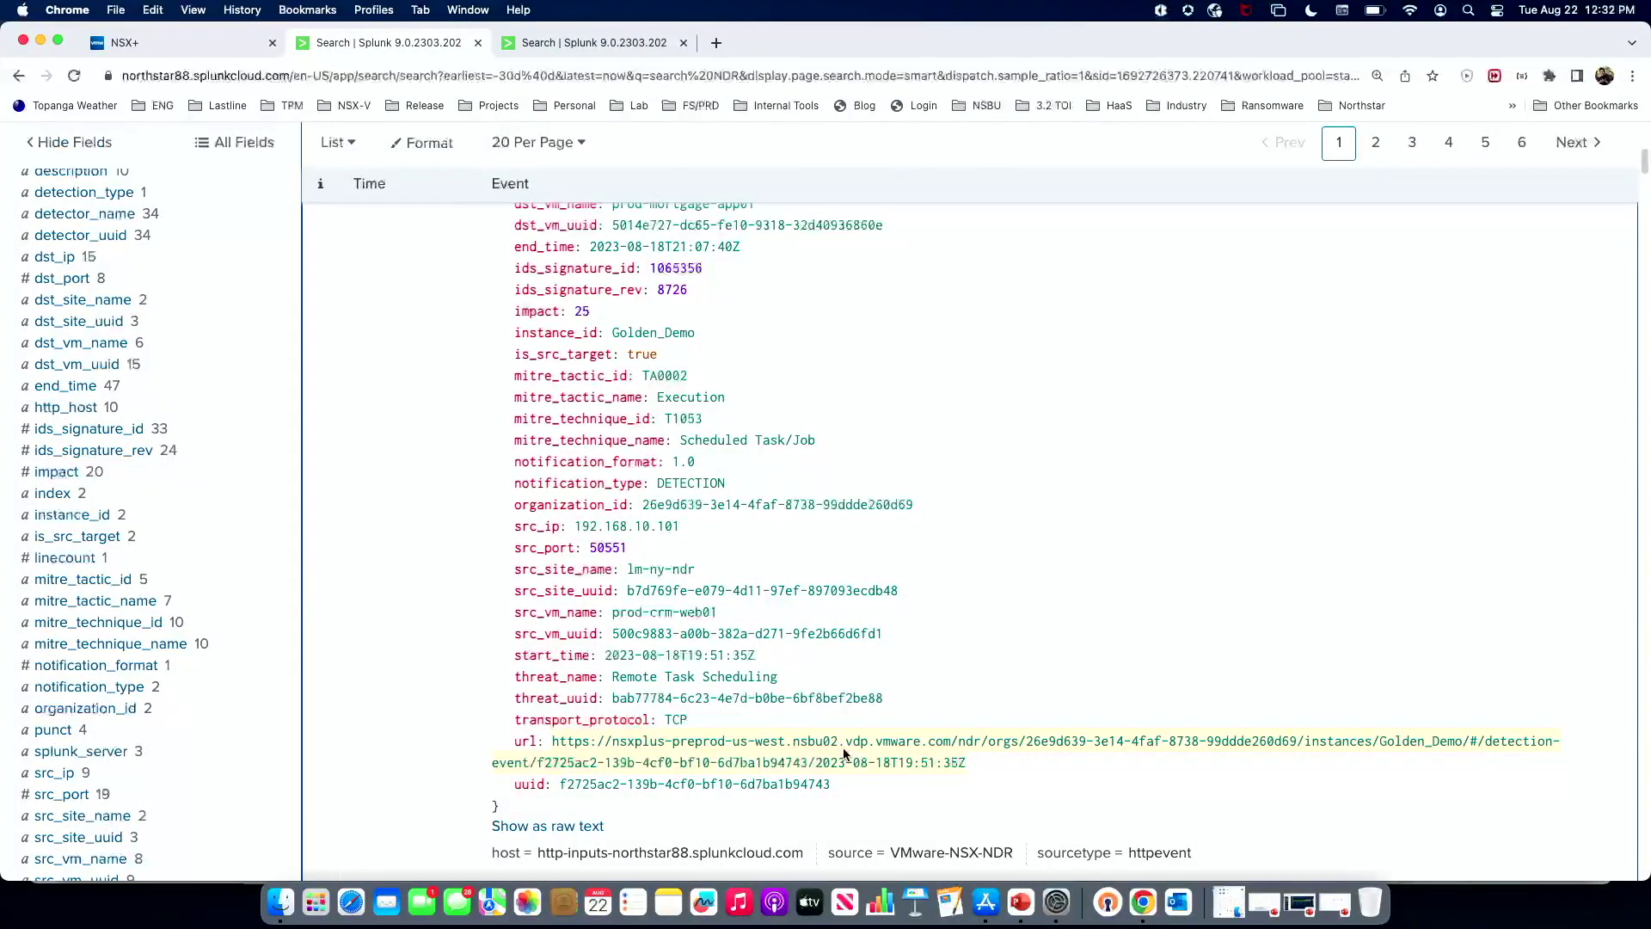
# Switch to the Splunk search for notification_type=CAMPAIGN, expand the first event's MITRE tactic IDs and names, and review its remaining fields
pyautogui.hotkey('ctrl', 'Tab')
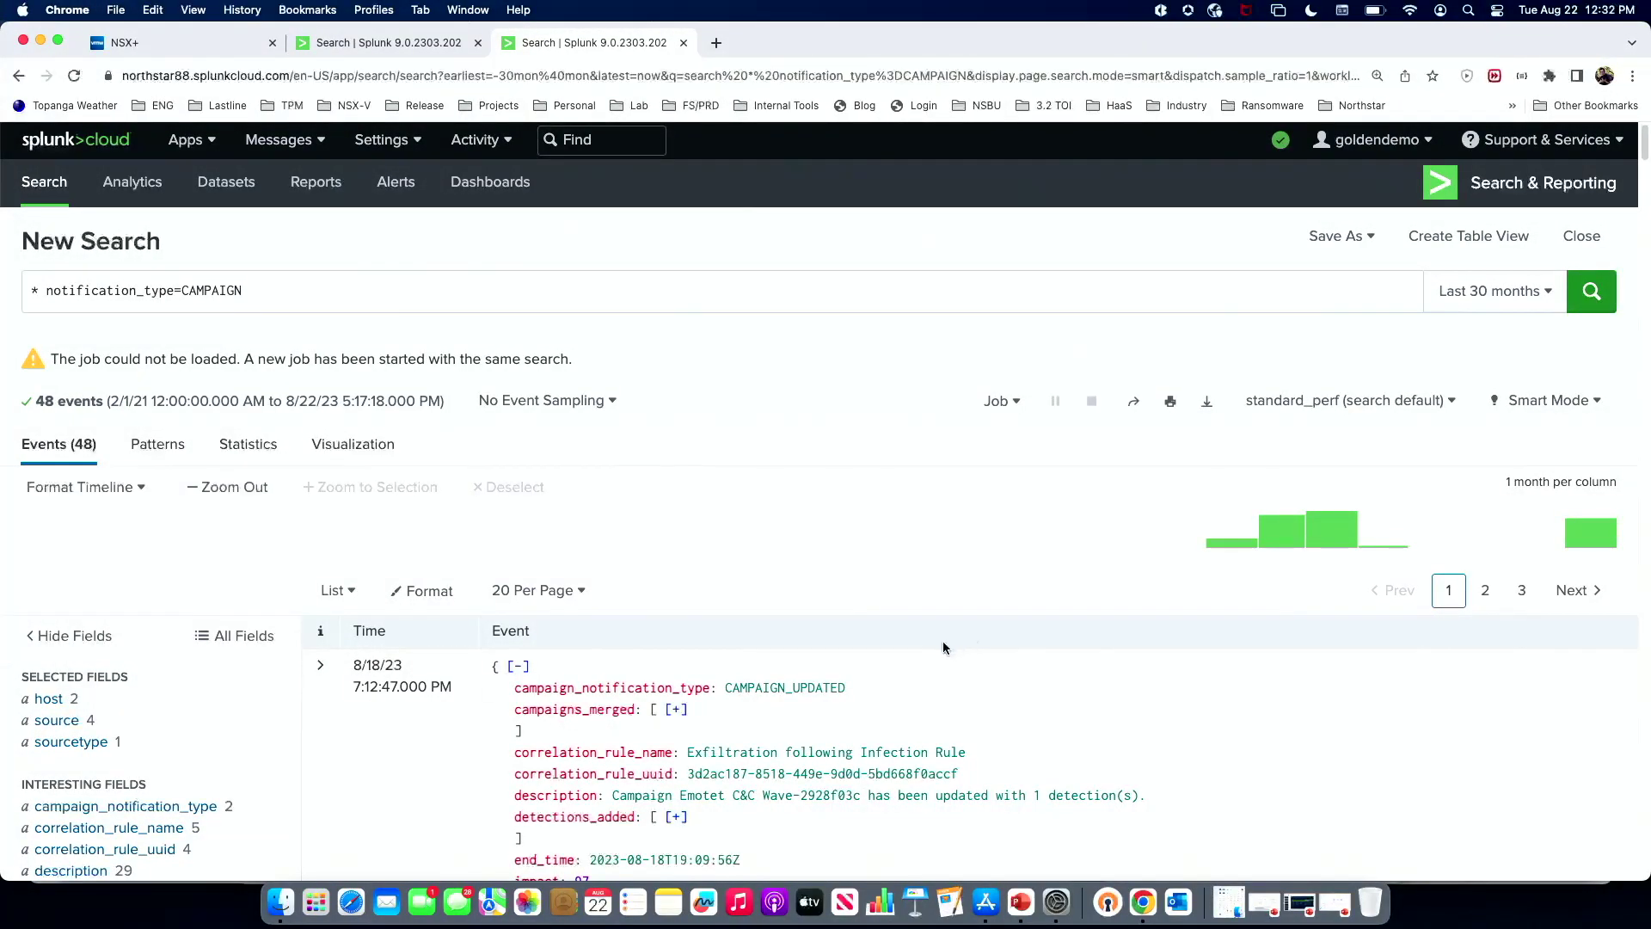
pyautogui.scroll(-3, 905, 575)
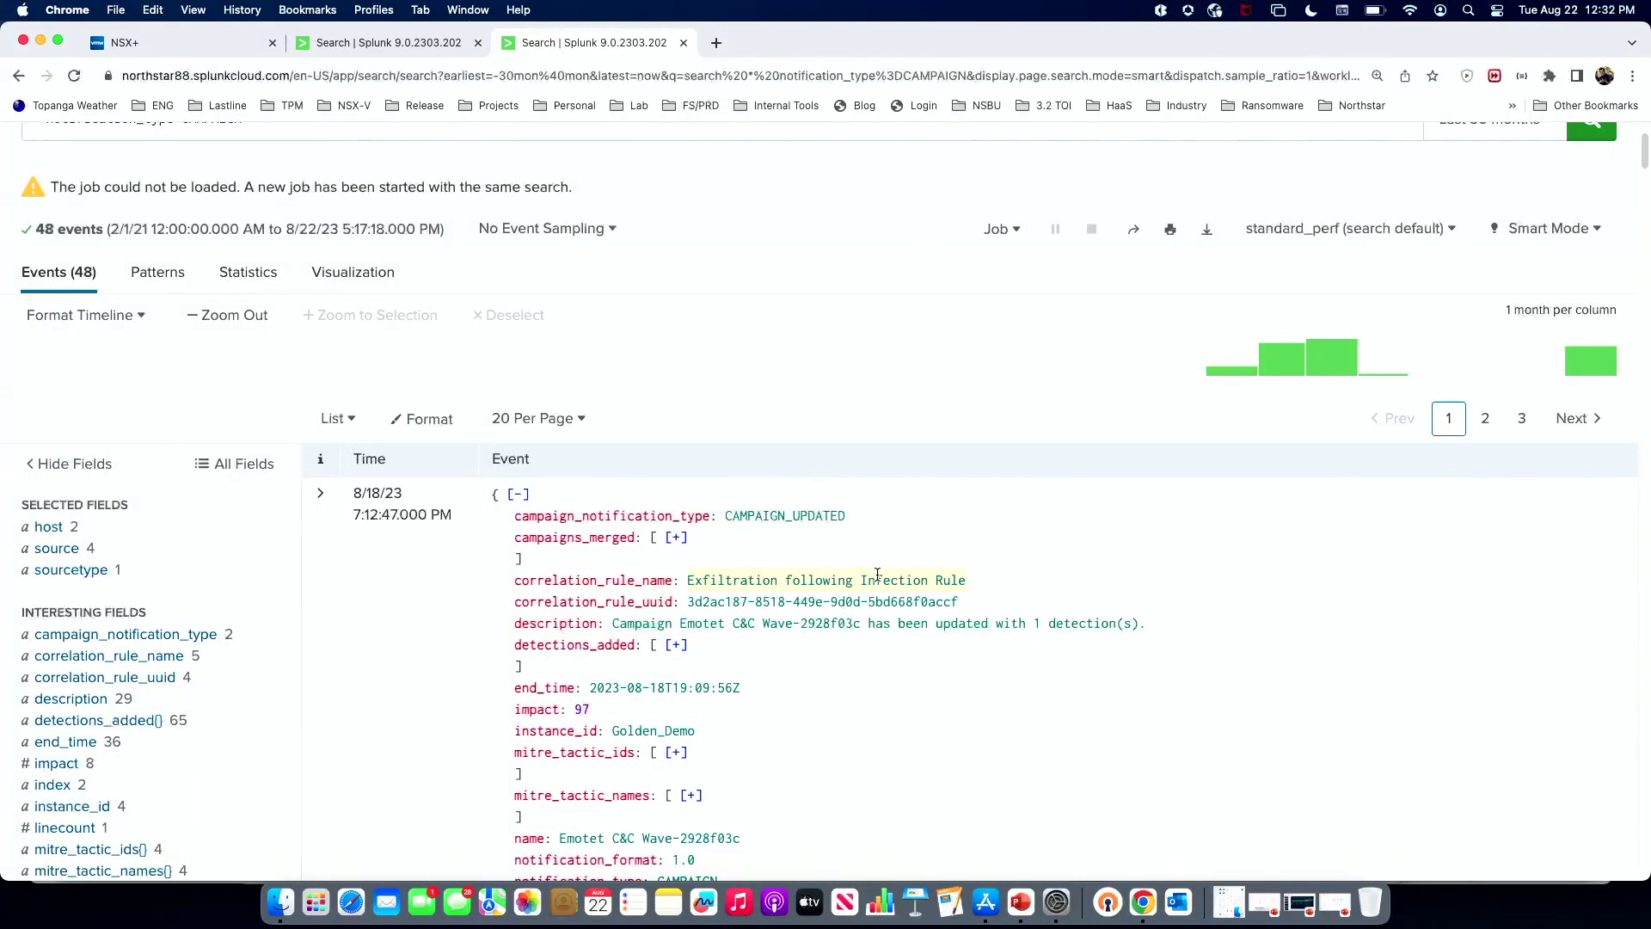
pyautogui.scroll(-4, 678, 547)
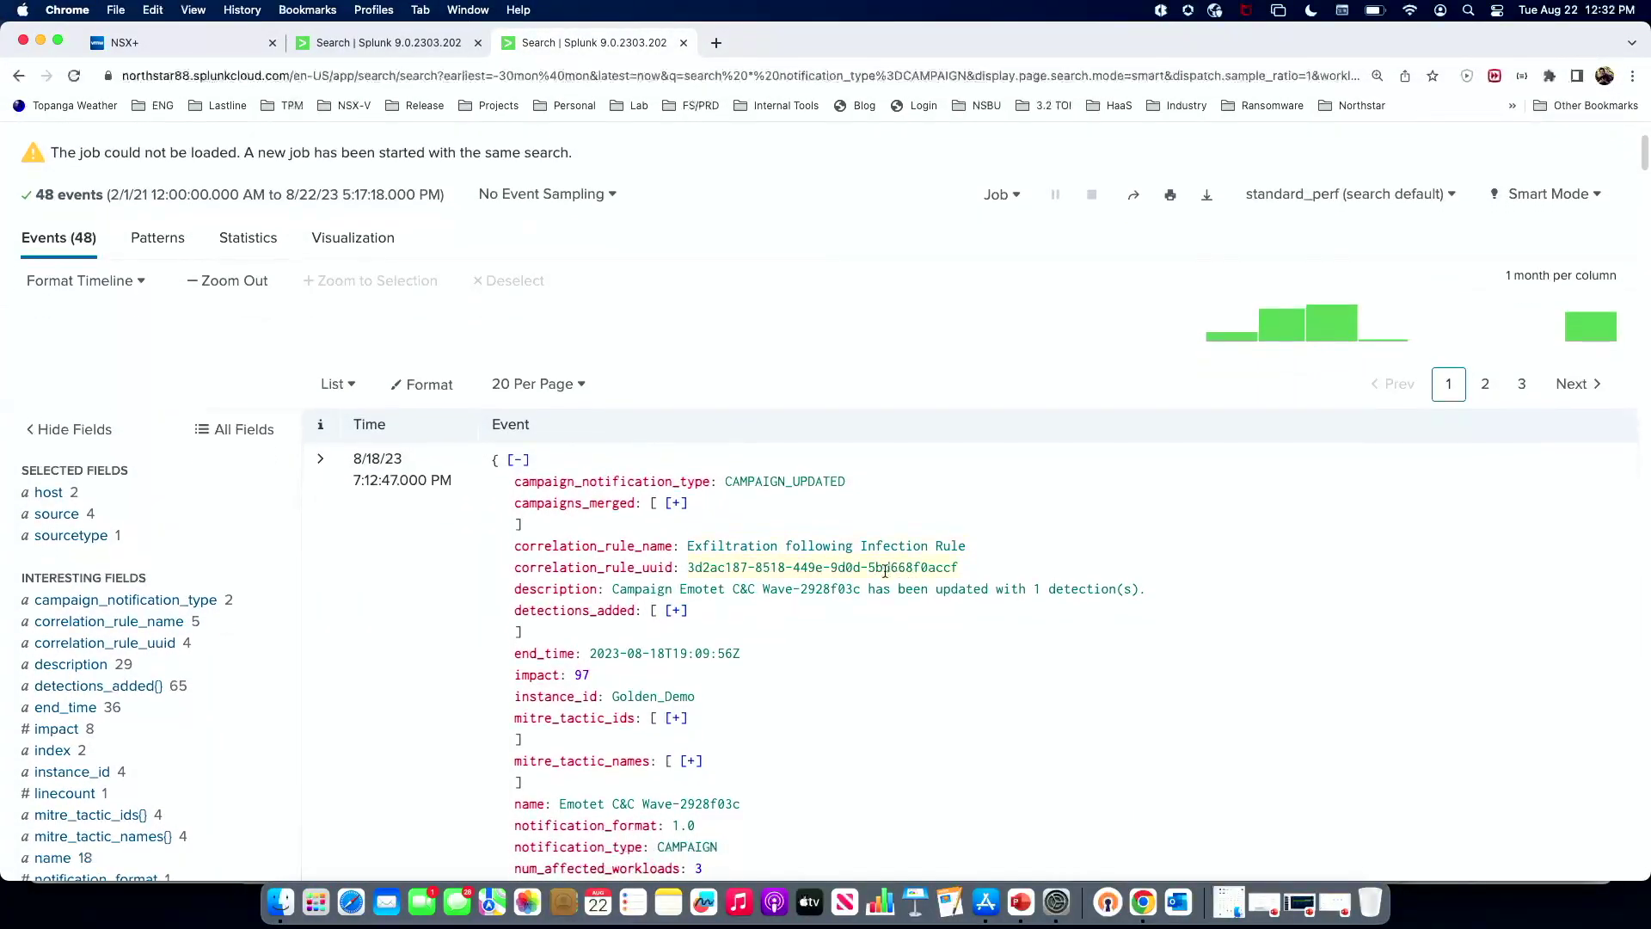
pyautogui.click(677, 546)
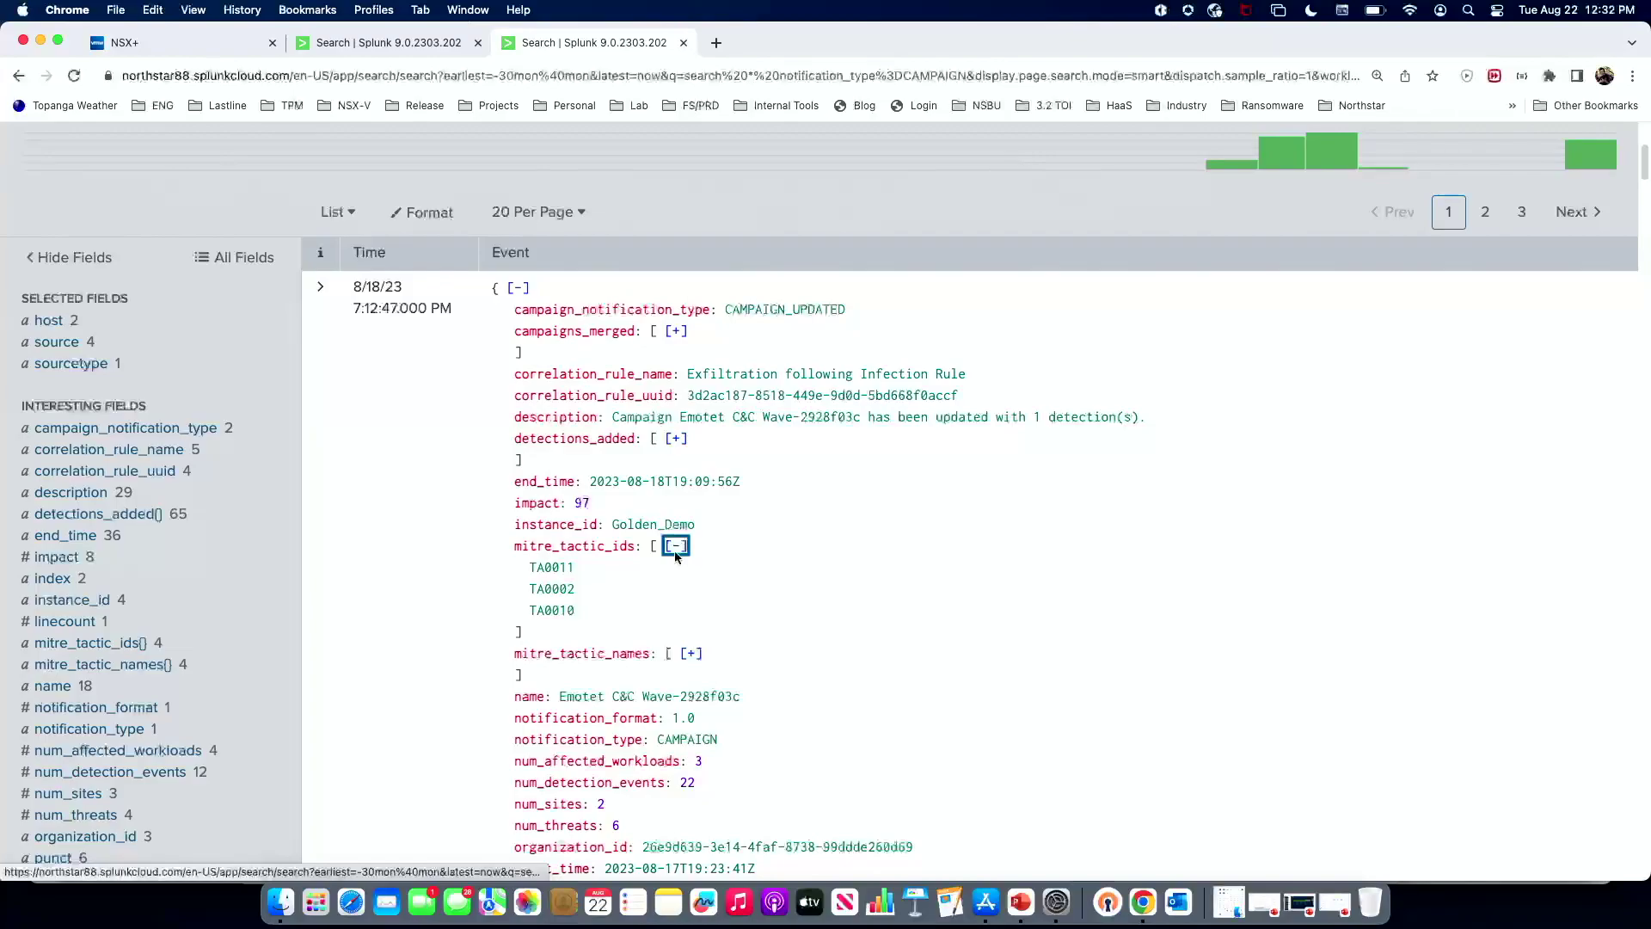
pyautogui.click(690, 653)
pyautogui.scroll(-2, 929, 620)
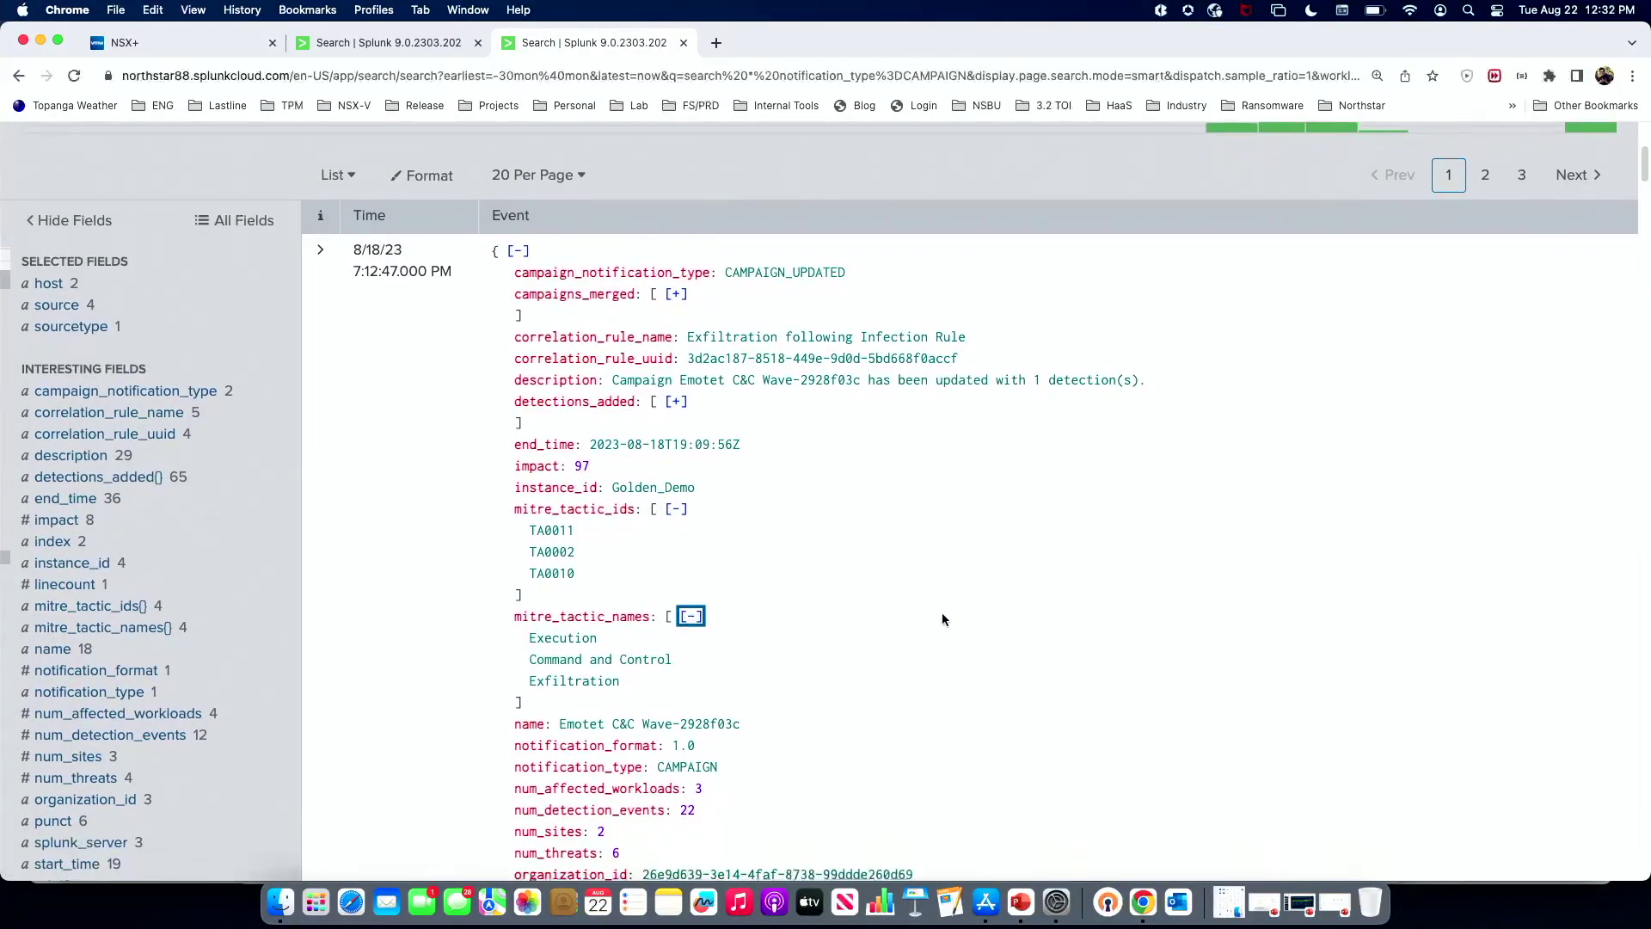
pyautogui.scroll(-4, 943, 616)
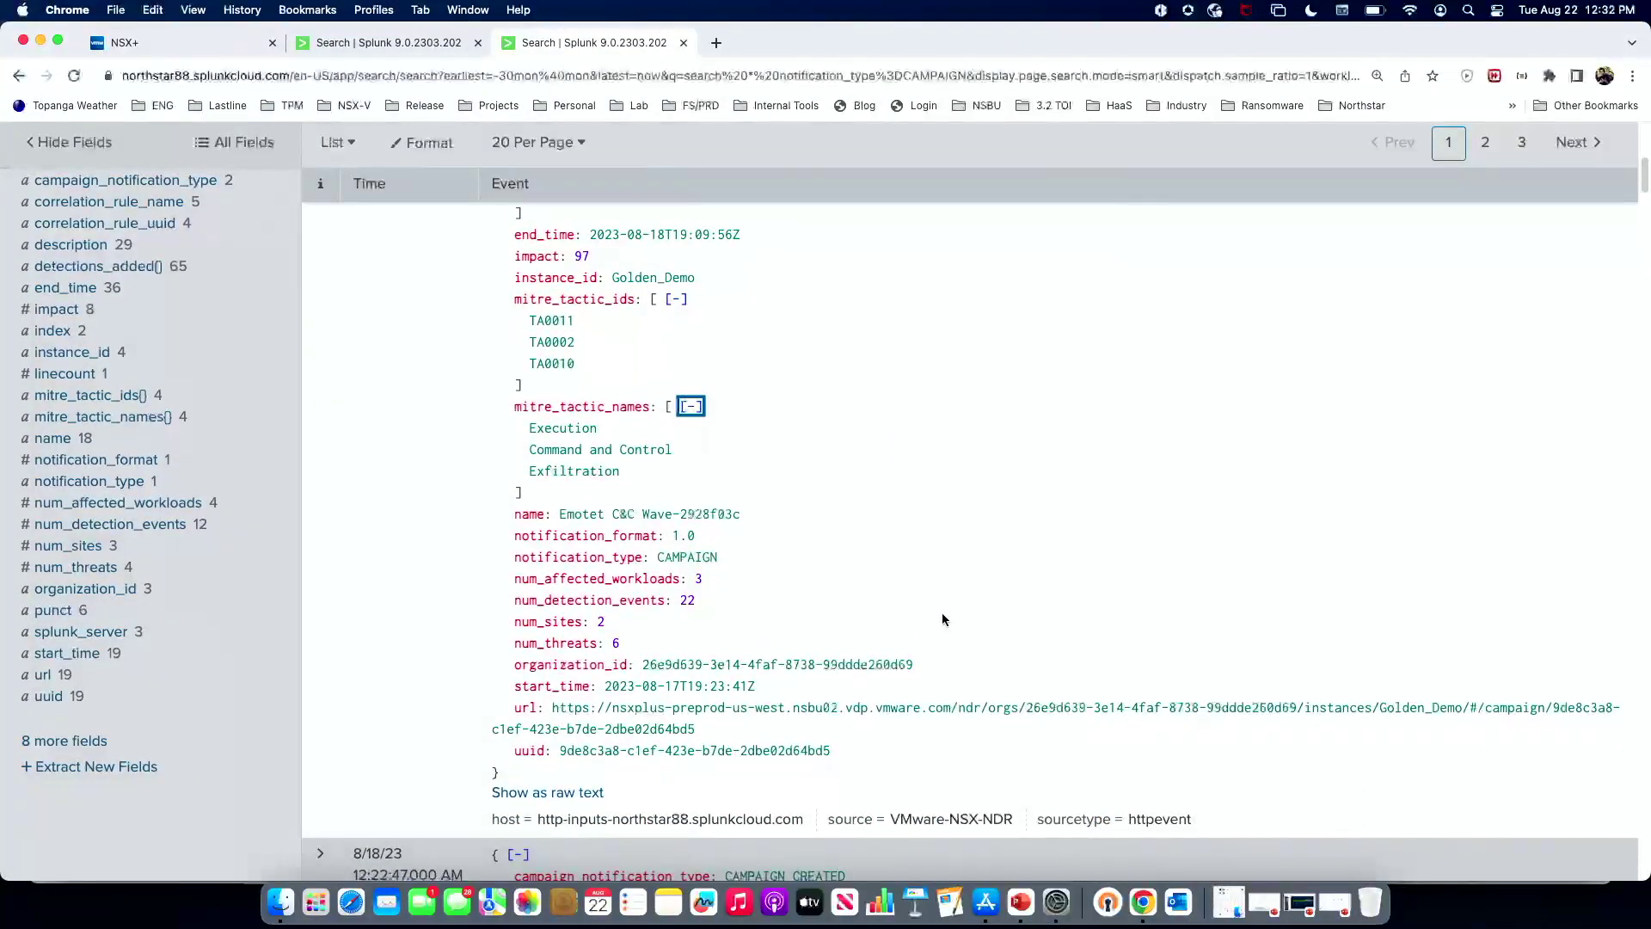